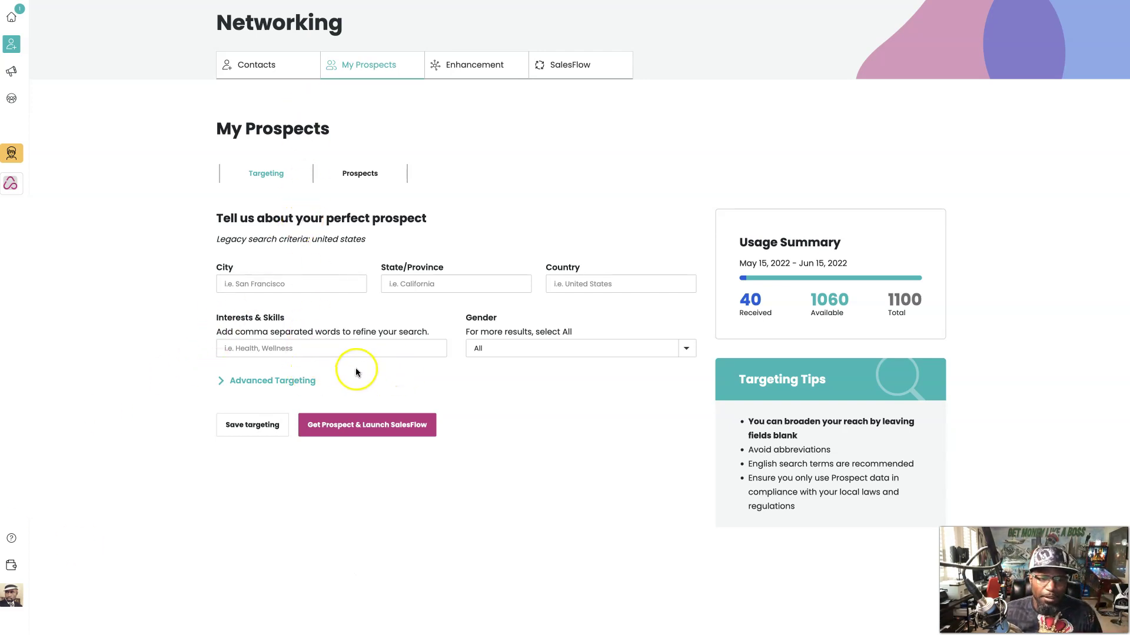
Set the advanced targeting Company field to Melaluca, leaving the other fields blank.
{"action": "left_click", "coordinate": [276, 381]}
{"action": "scroll", "coordinate": [456, 400], "scroll_direction": "down", "scroll_amount": 1}
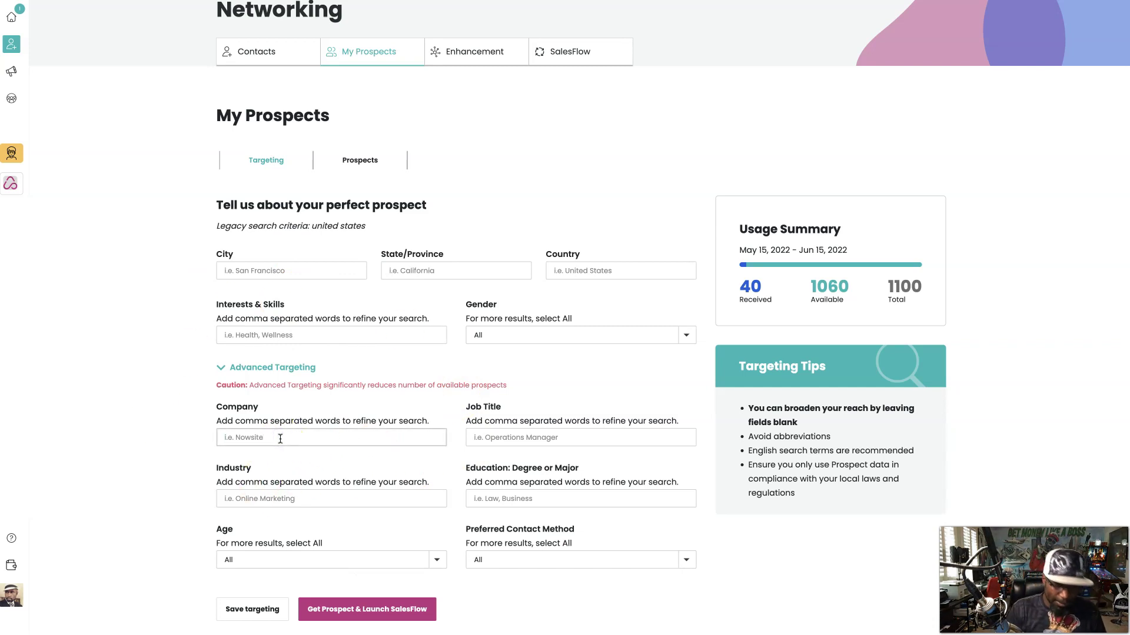
{"action": "type", "text": "Melaluca"}
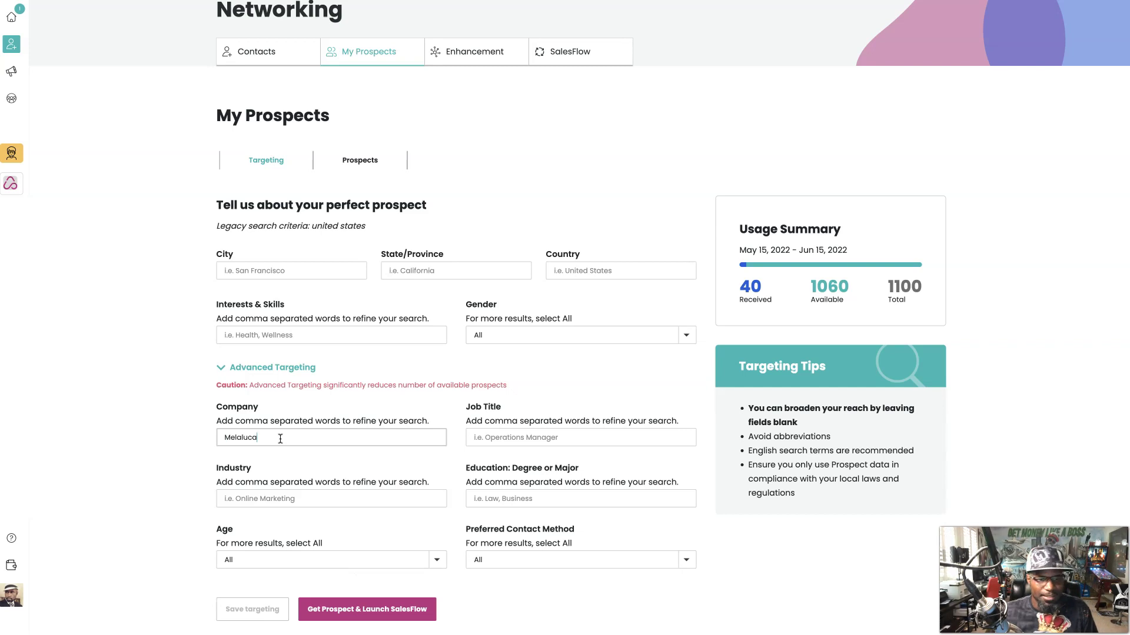
{"action": "left_click", "coordinate": [368, 437]}
{"action": "left_click", "coordinate": [279, 434]}
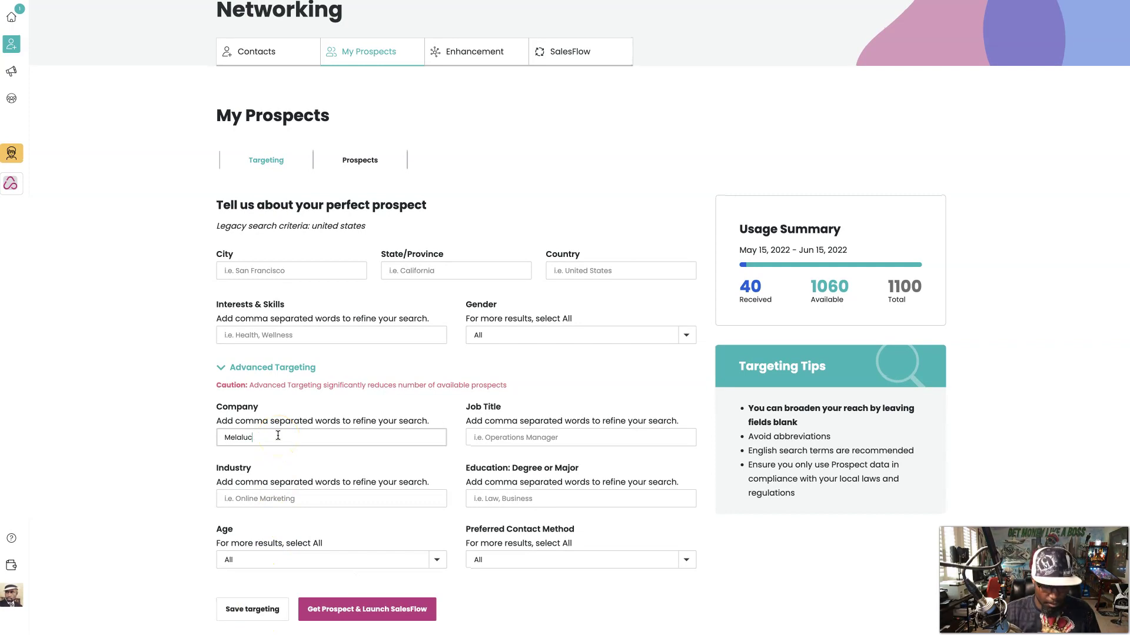
{"action": "left_click", "coordinate": [277, 435]}
{"action": "left_click", "coordinate": [270, 458]}
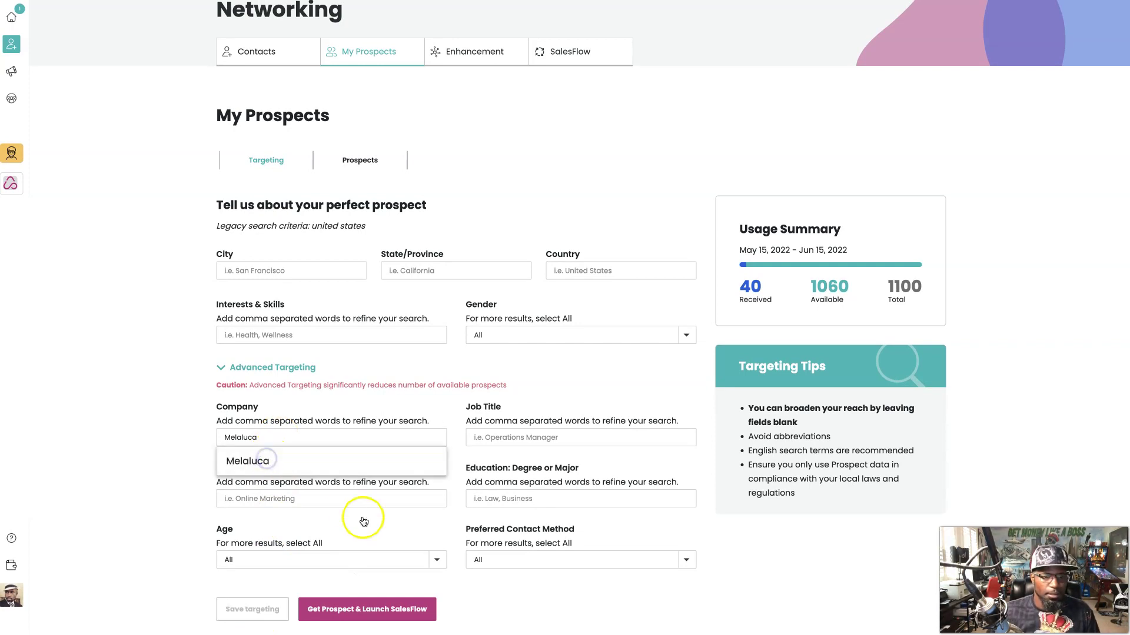
{"action": "left_click", "coordinate": [258, 610]}
{"action": "left_click", "coordinate": [406, 613]}
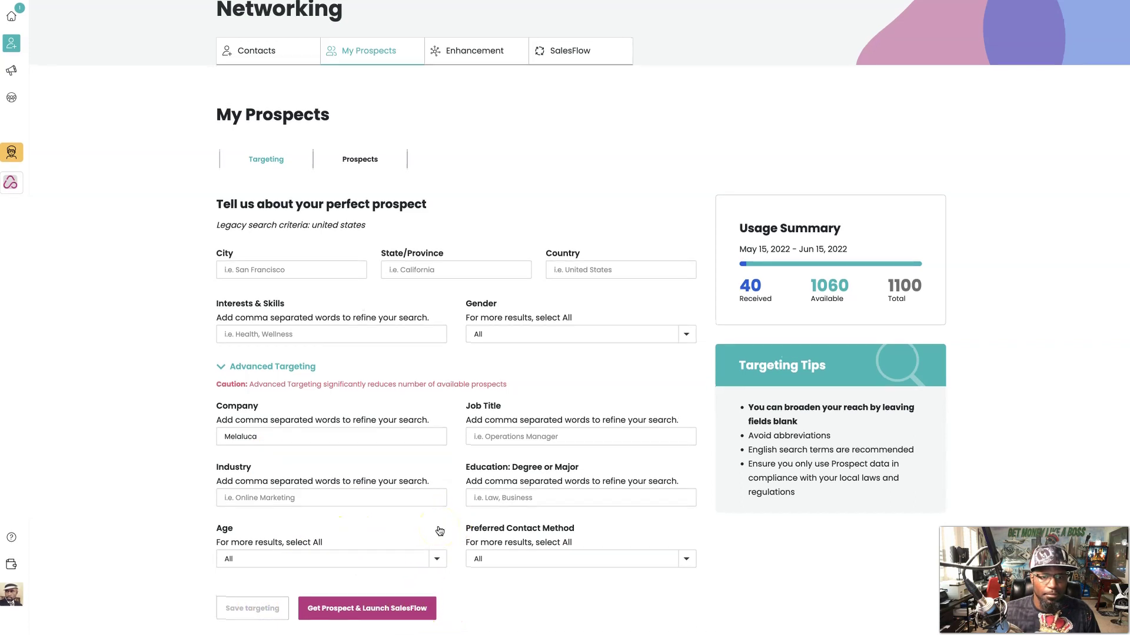
Fetch a matching Melaluca prospect and launch a SalesFlow, continuing past the Who step.
{"action": "left_click", "coordinate": [370, 613]}
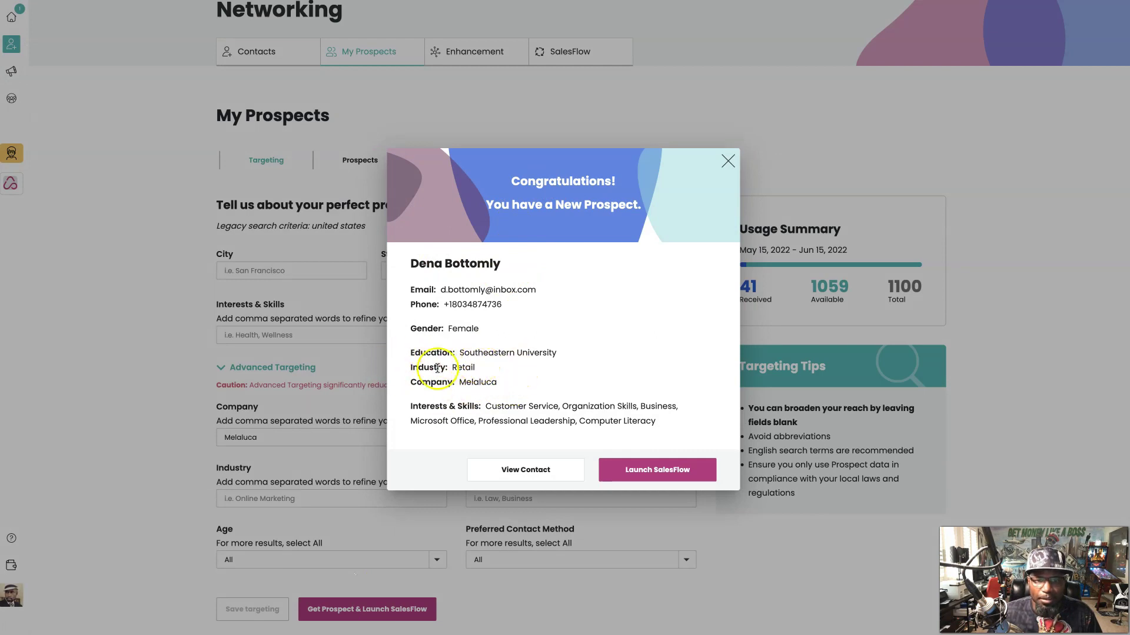
{"action": "left_click", "coordinate": [651, 470]}
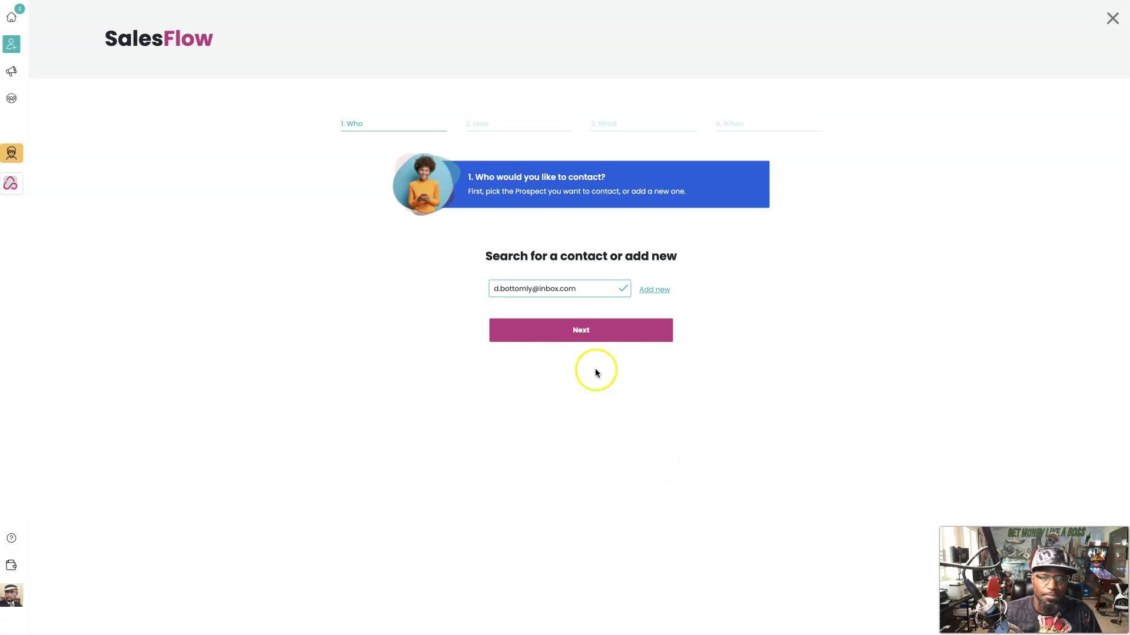
{"action": "left_click", "coordinate": [581, 333]}
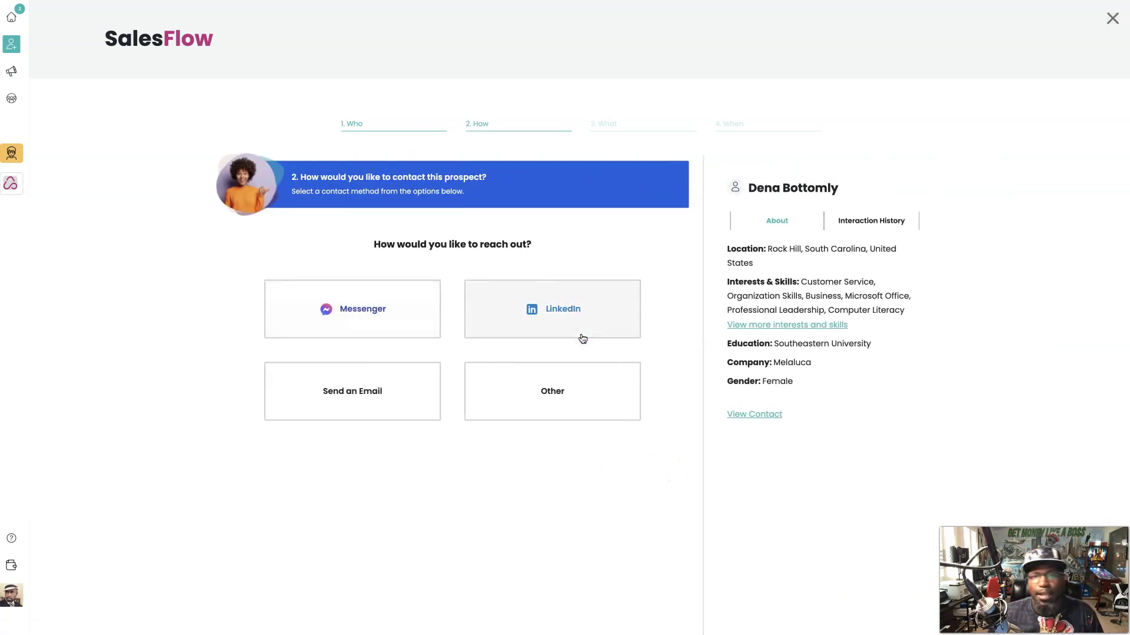
{"action": "left_click", "coordinate": [543, 480]}
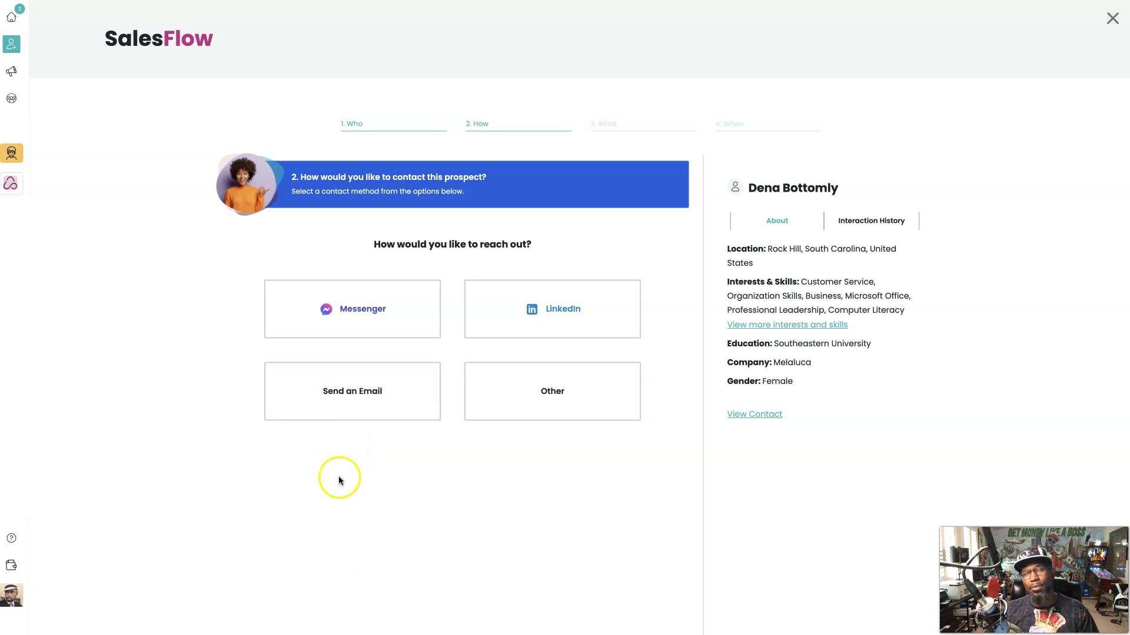
Choose LinkedIn and load the saved Introduction message from My Messages into the editor.
{"action": "left_click", "coordinate": [547, 314]}
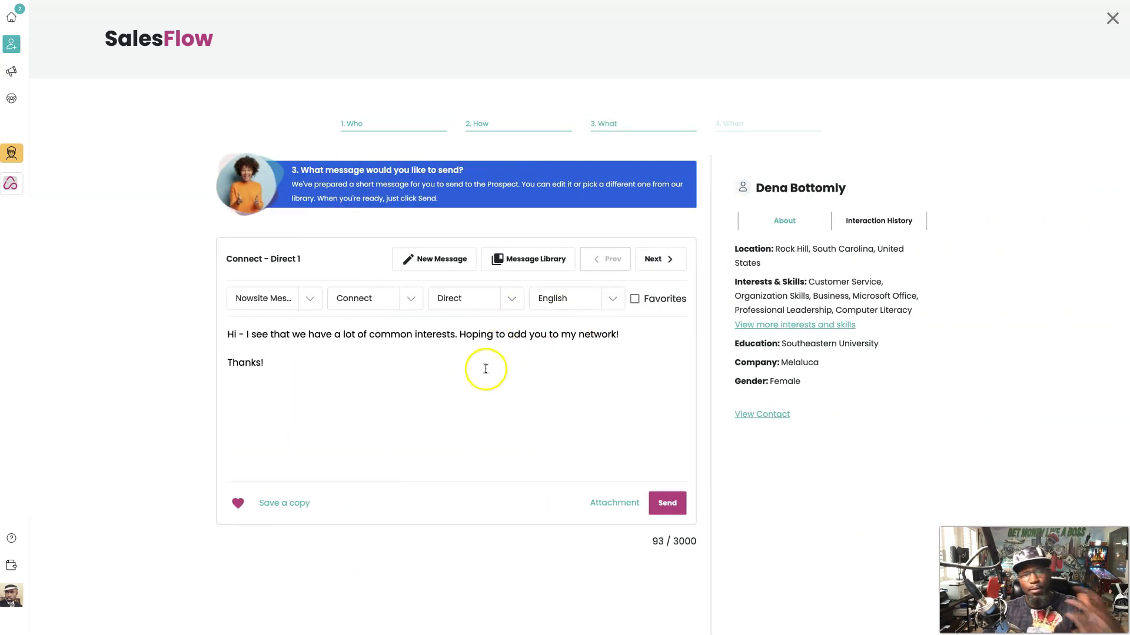
{"action": "left_click", "coordinate": [533, 262]}
{"action": "scroll", "coordinate": [637, 338], "scroll_direction": "down", "scroll_amount": 5}
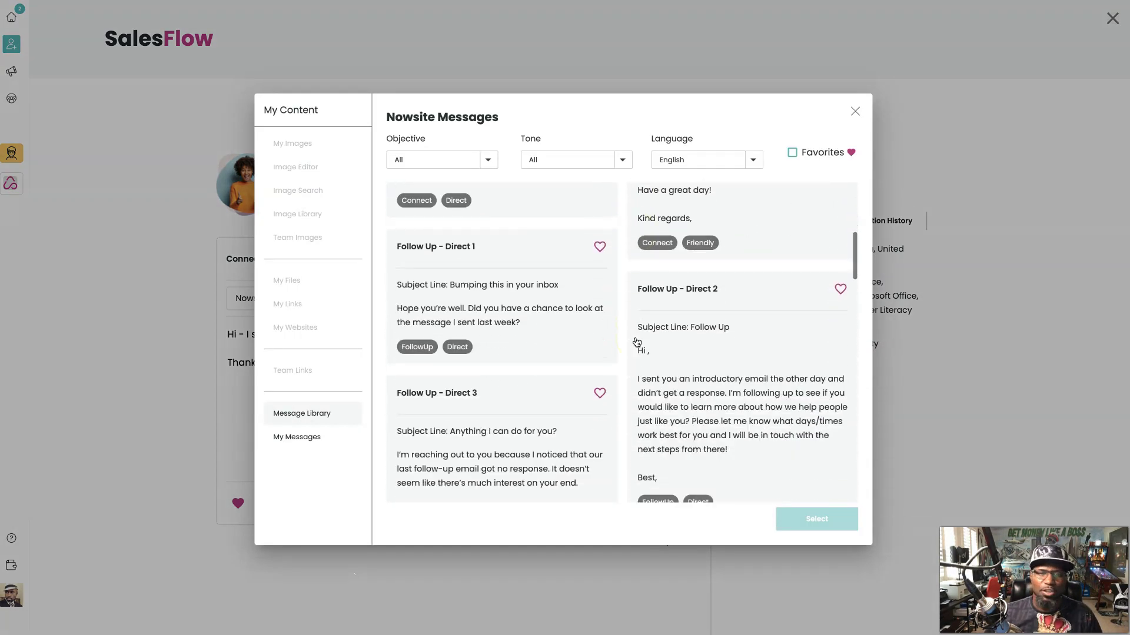
{"action": "scroll", "coordinate": [636, 343], "scroll_direction": "down", "scroll_amount": 10}
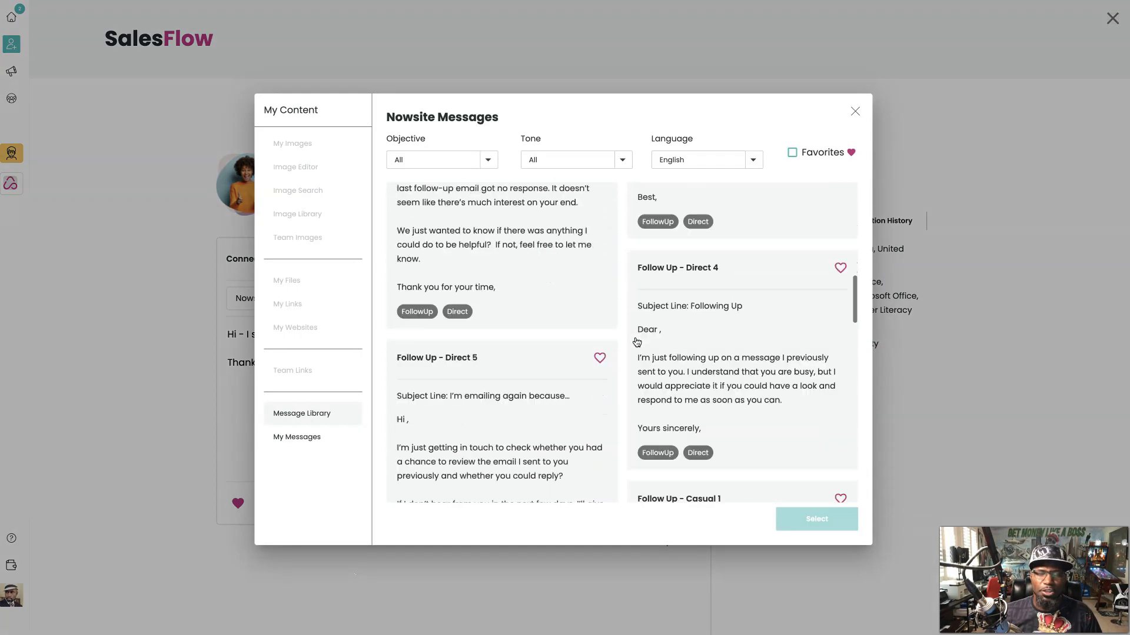
{"action": "left_click", "coordinate": [489, 159]}
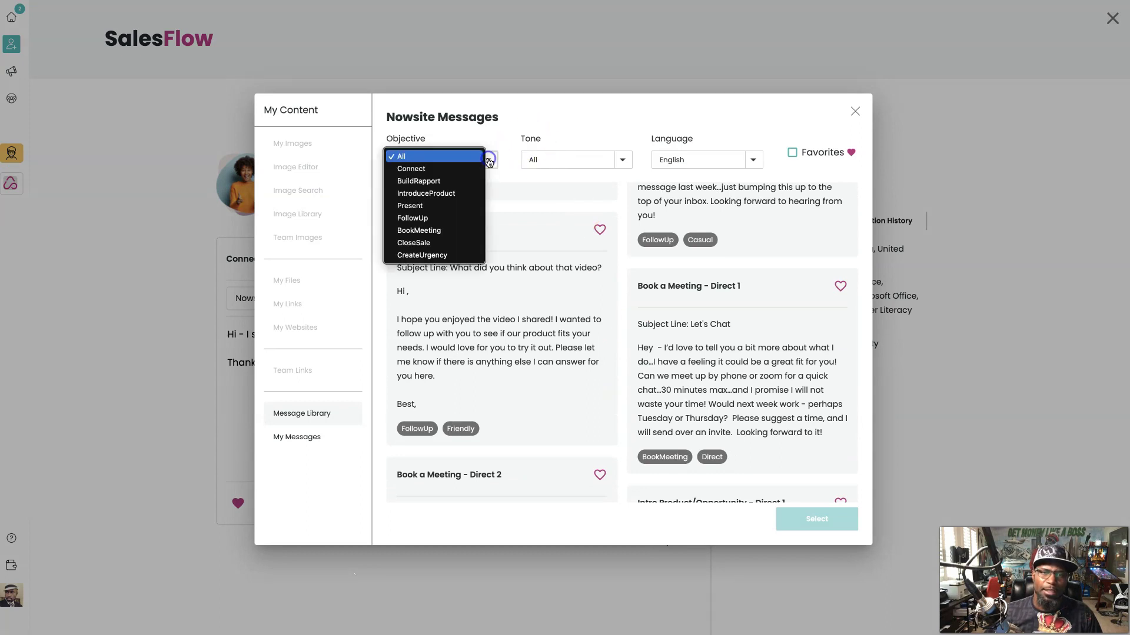
{"action": "left_click", "coordinate": [622, 160]}
{"action": "left_click", "coordinate": [623, 161]}
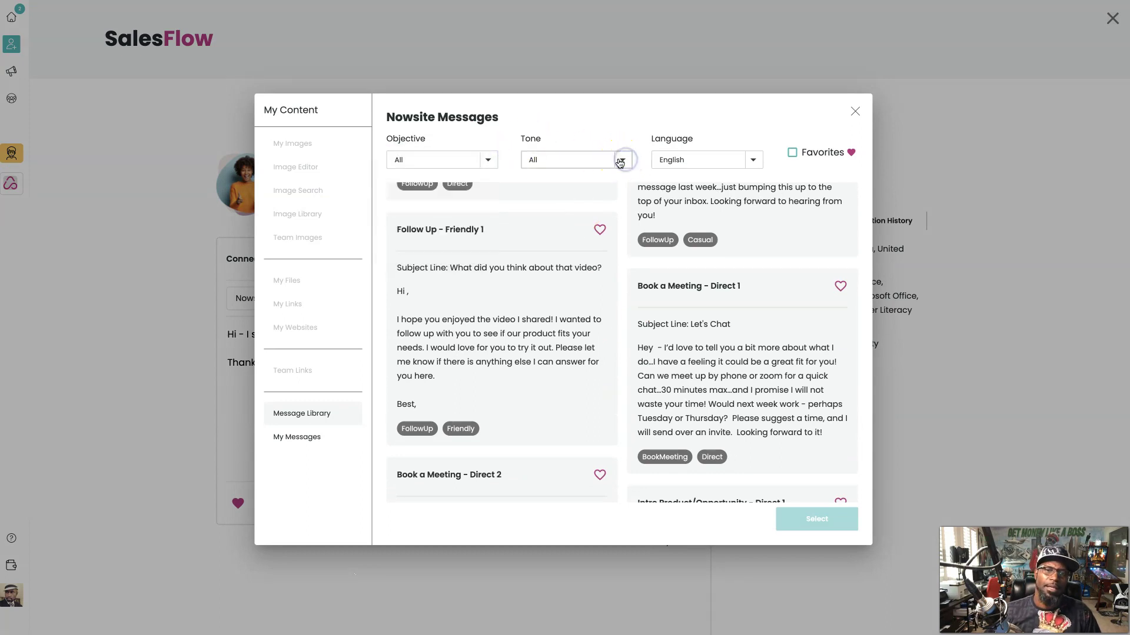
{"action": "left_click", "coordinate": [620, 161]}
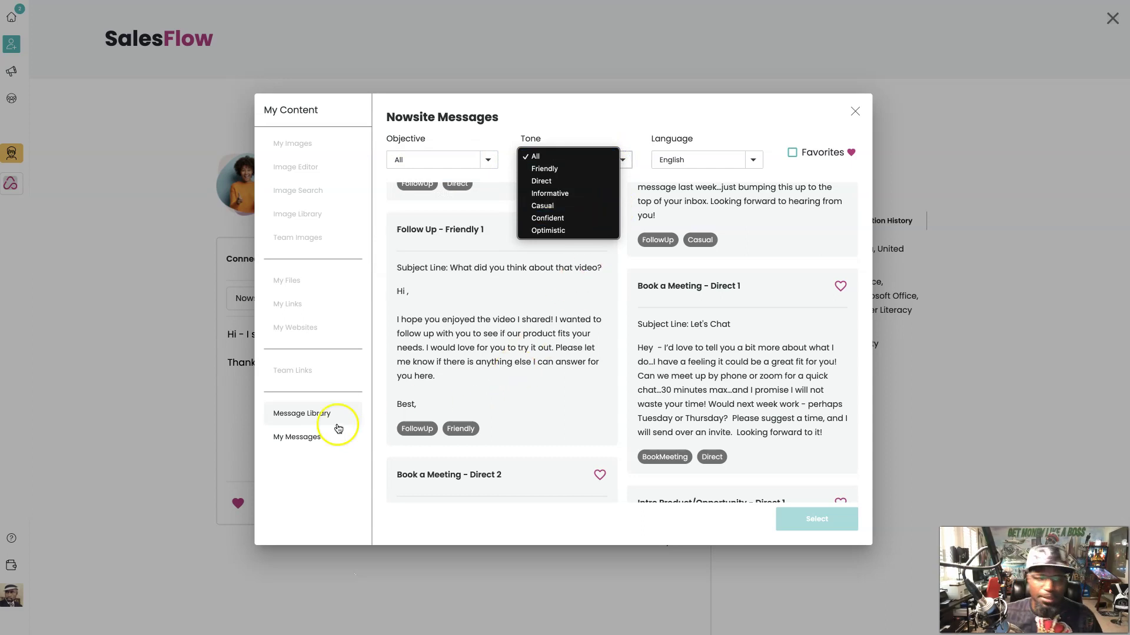
{"action": "left_click", "coordinate": [306, 436]}
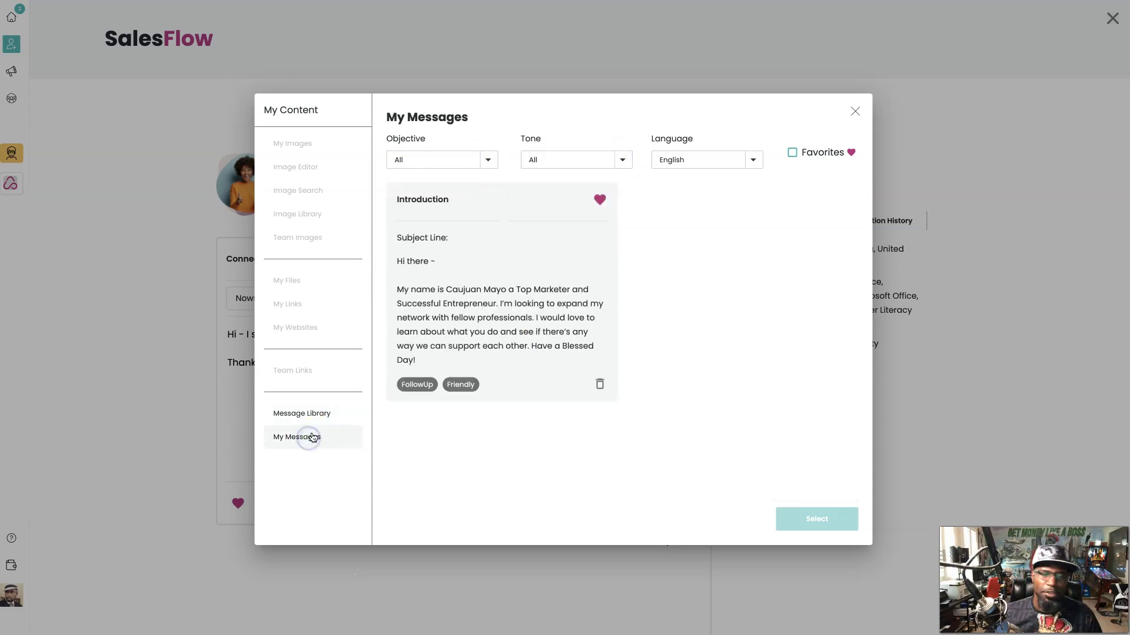
{"action": "left_click", "coordinate": [527, 268]}
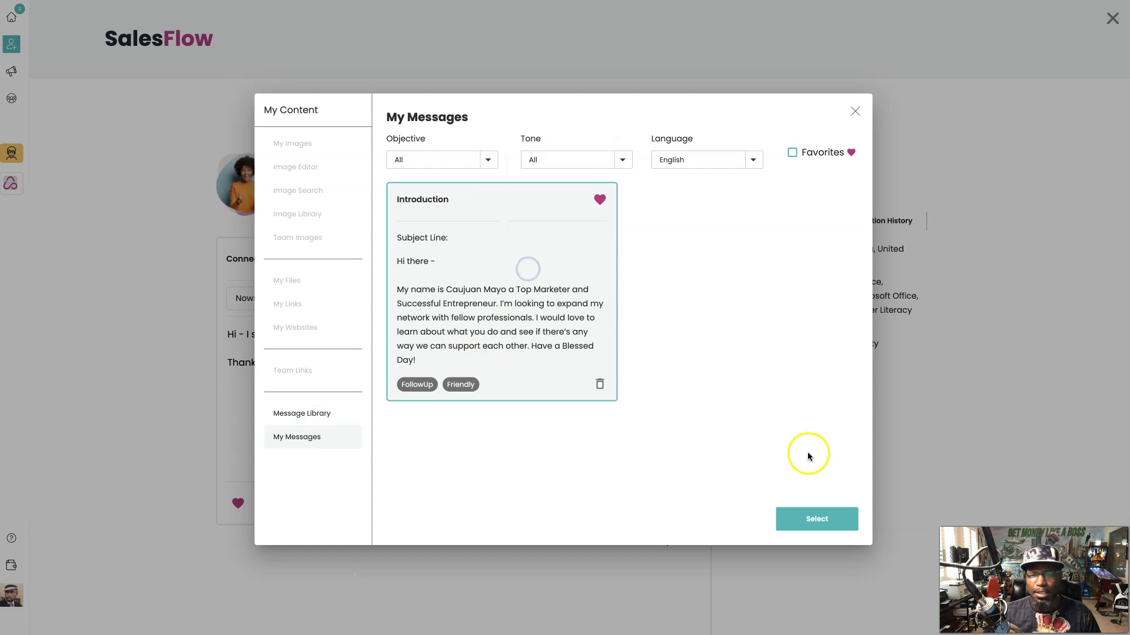
{"action": "left_click", "coordinate": [824, 517]}
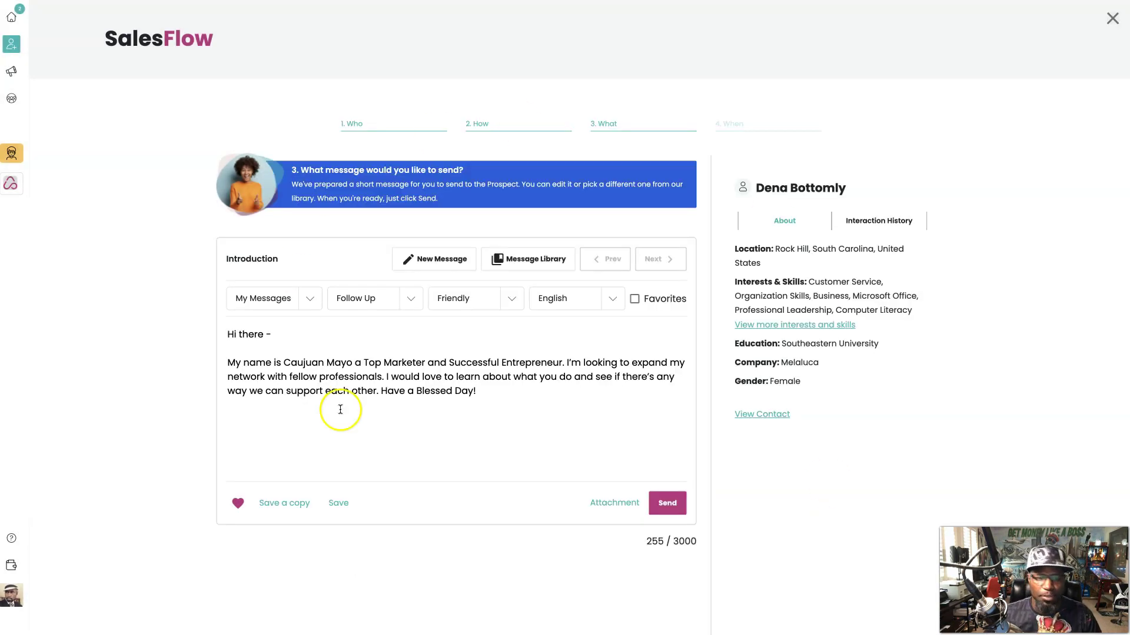
Append the My Opportunities tracking link to the Introduction message and send it.
{"action": "left_click", "coordinate": [597, 504]}
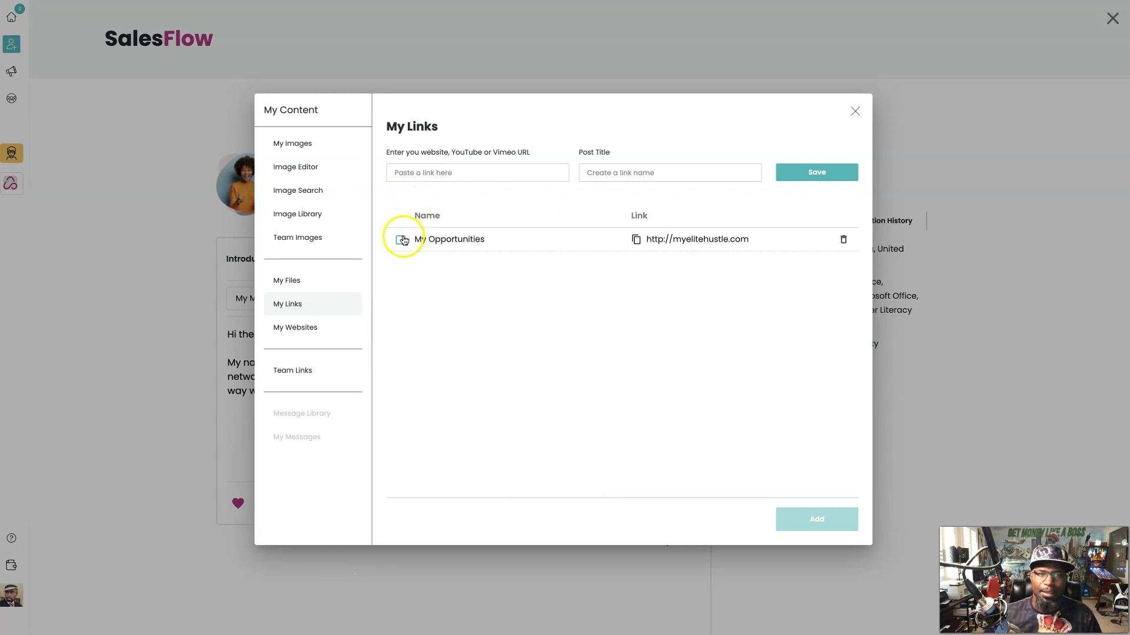
{"action": "left_click", "coordinate": [400, 240]}
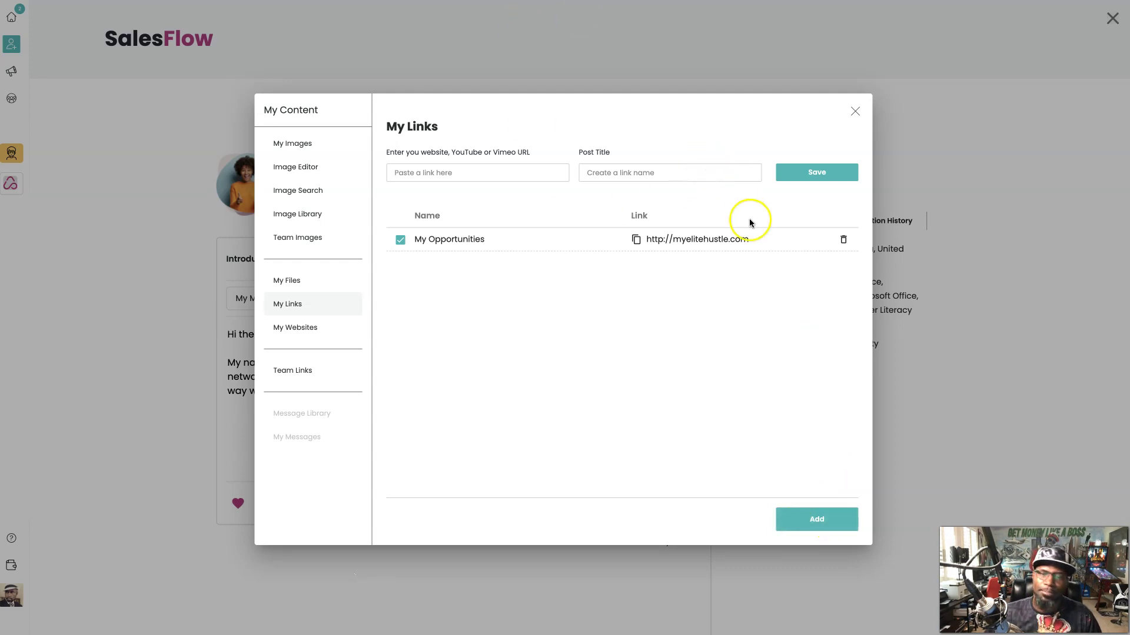
{"action": "left_click", "coordinate": [801, 519]}
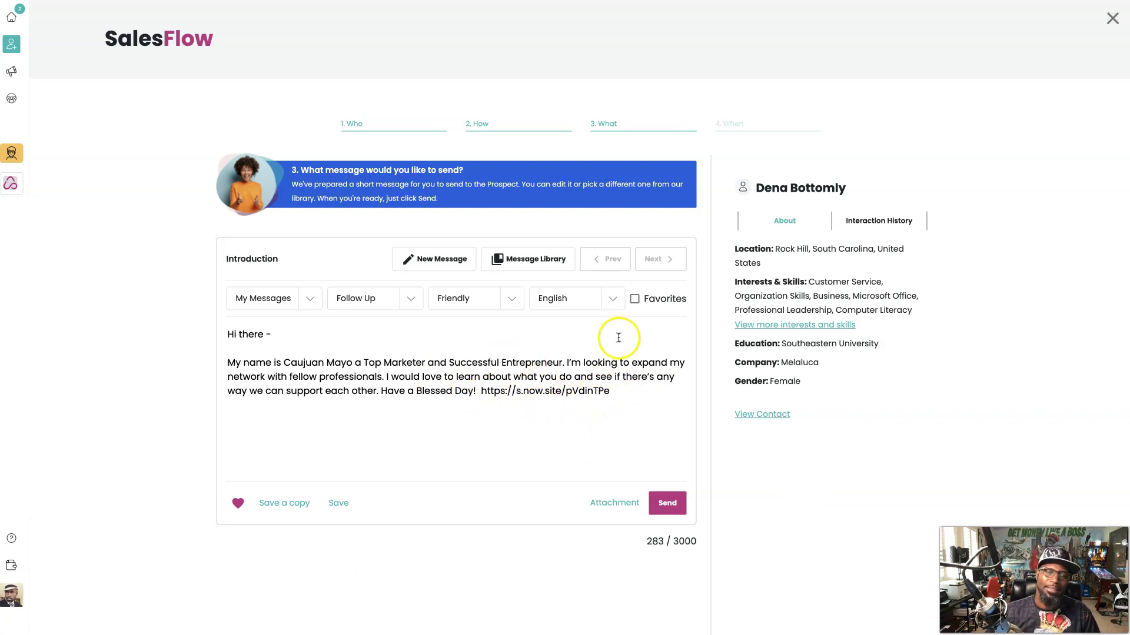
{"action": "left_click", "coordinate": [600, 357]}
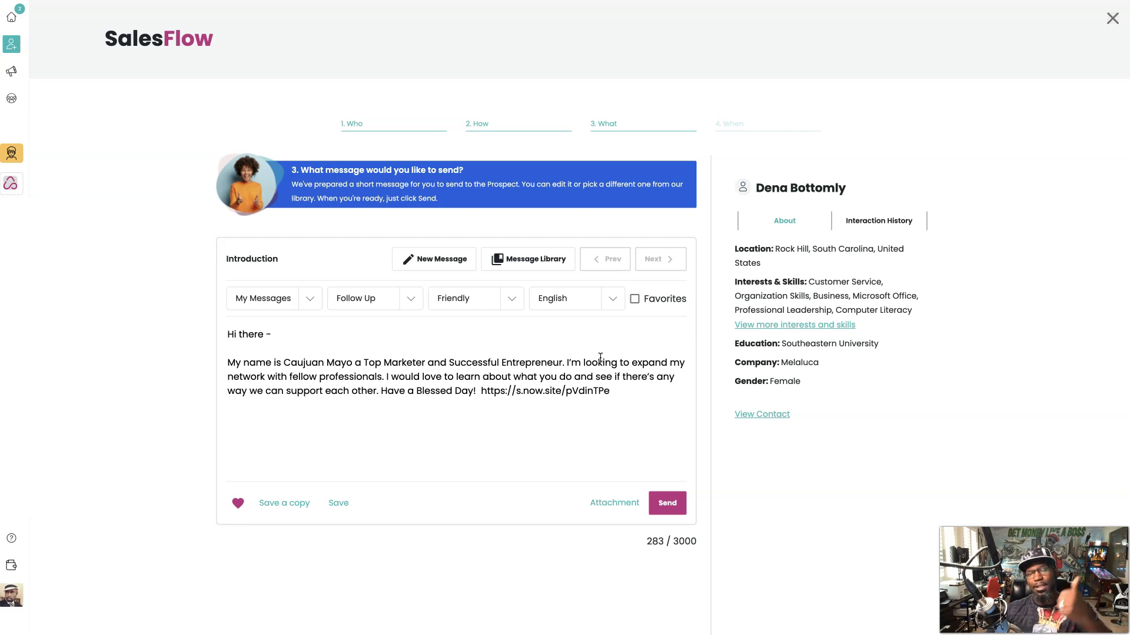
{"action": "left_click", "coordinate": [667, 503]}
Send the prospect a LinkedIn connection invitation with the pasted intro message as its note.
{"action": "left_click", "coordinate": [707, 443]}
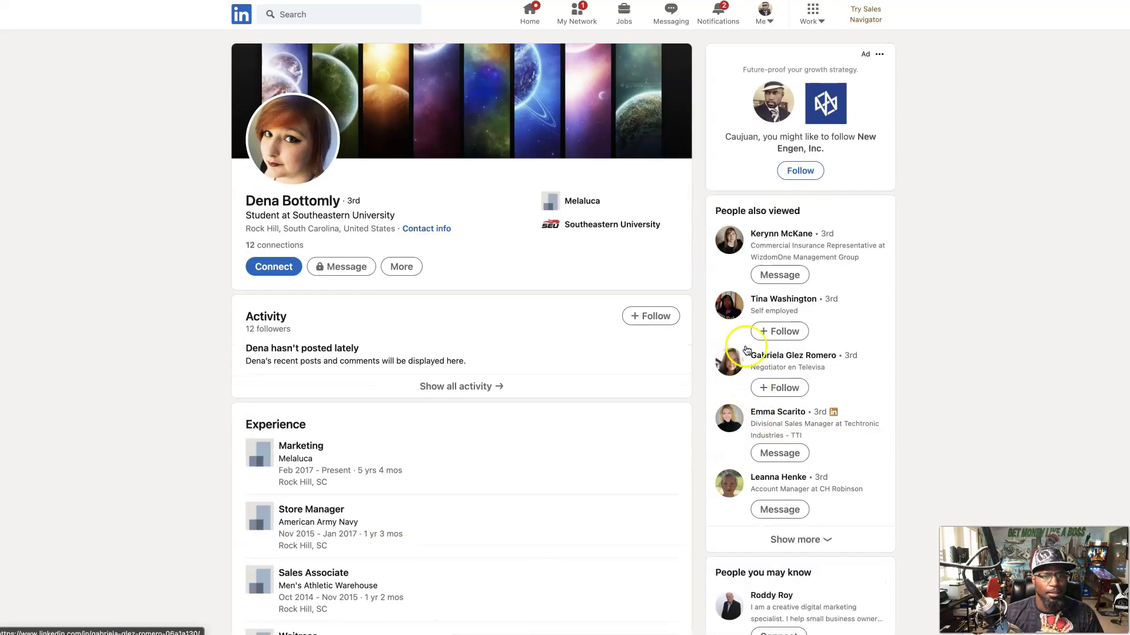
{"action": "left_click", "coordinate": [274, 269]}
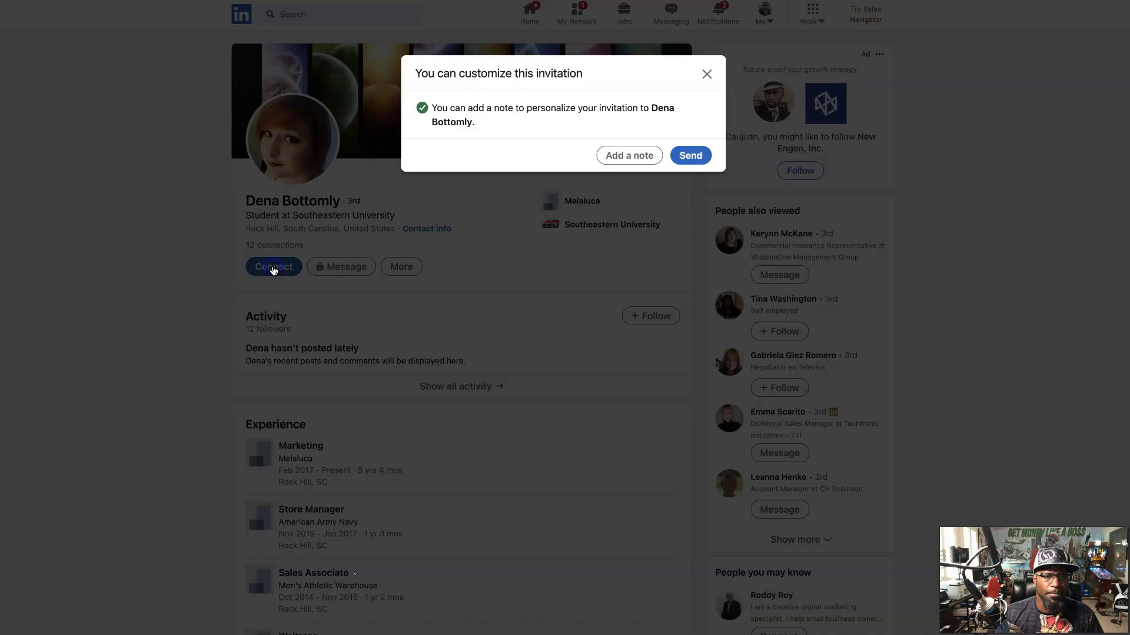
{"action": "left_click", "coordinate": [636, 156]}
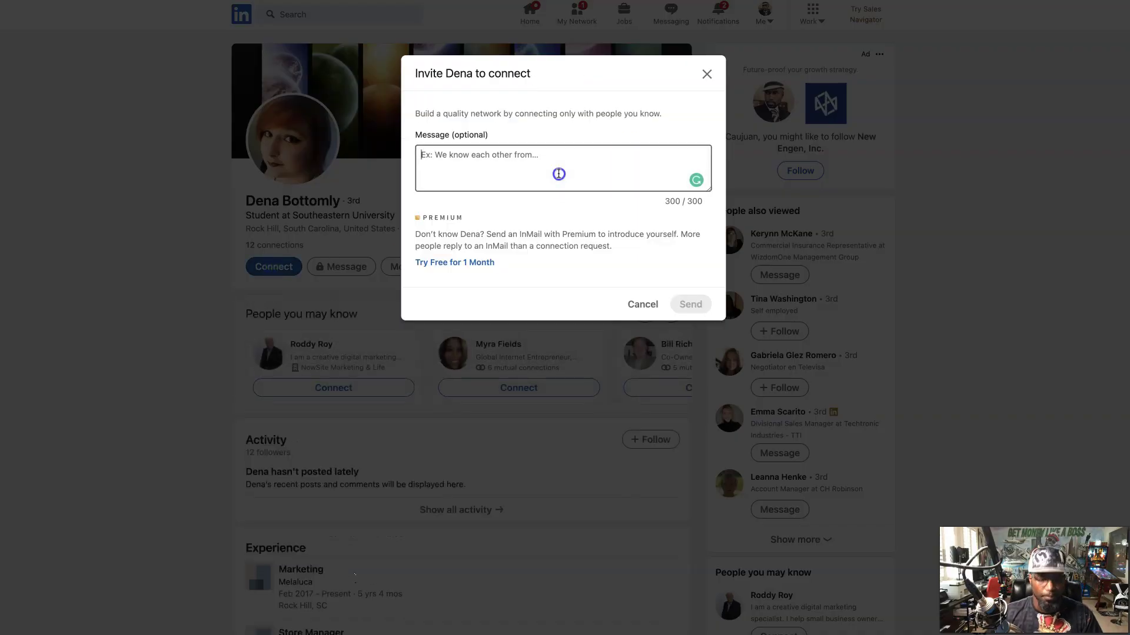
{"action": "key", "text": "ctrl+v"}
{"action": "left_click", "coordinate": [689, 304]}
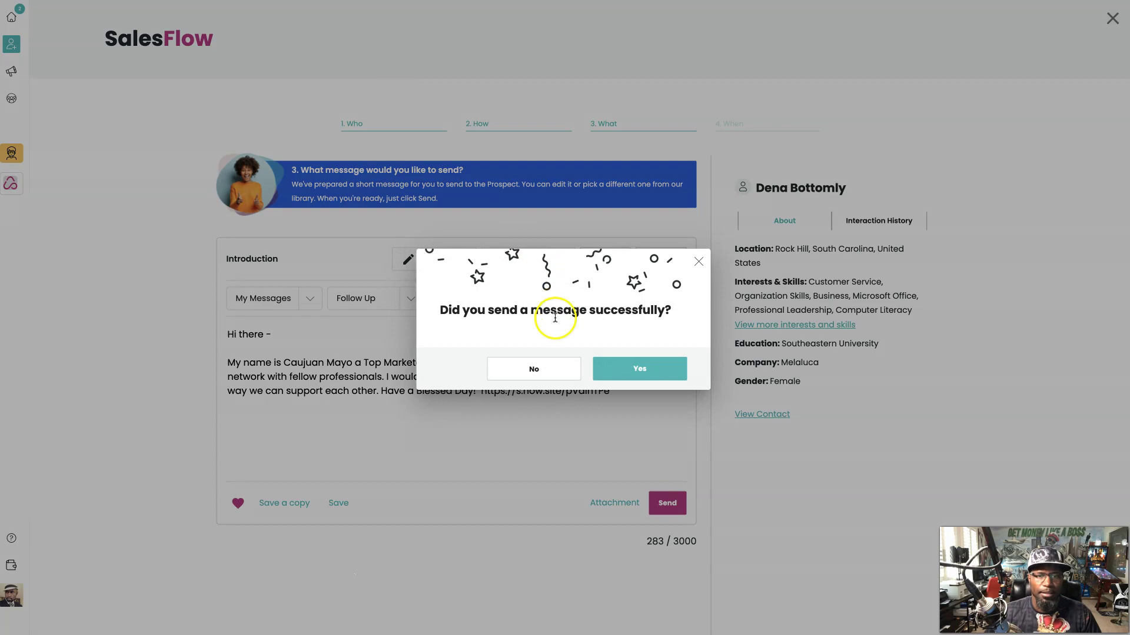
Confirm the message was sent and book a Follow Up reminder with the note 'Melaluca'.
{"action": "left_click", "coordinate": [623, 368]}
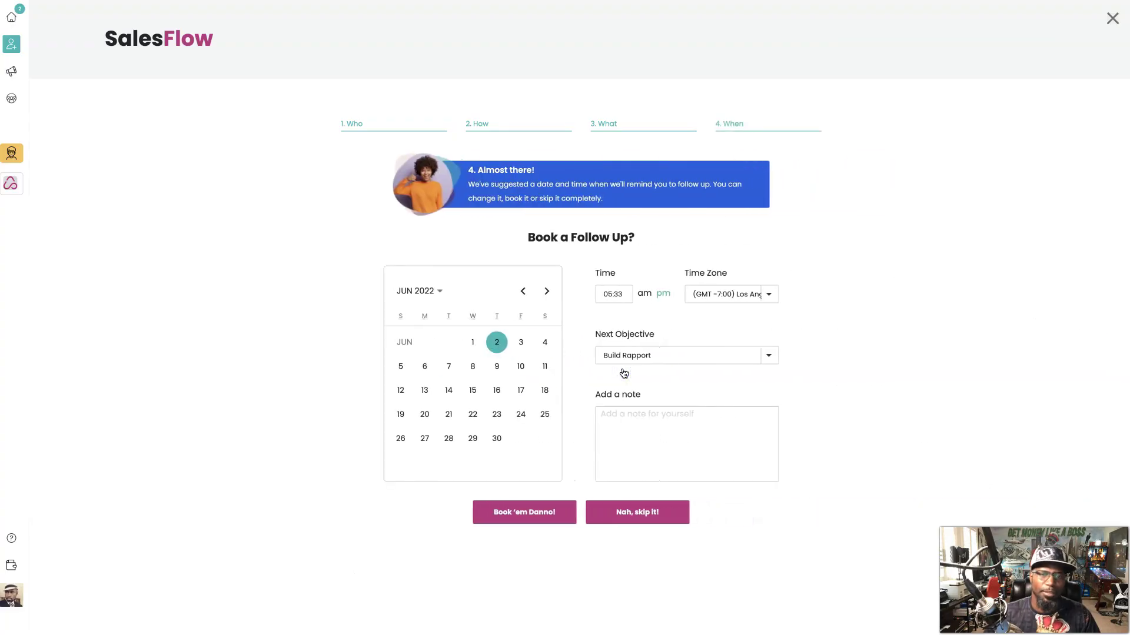
{"action": "left_click", "coordinate": [637, 357]}
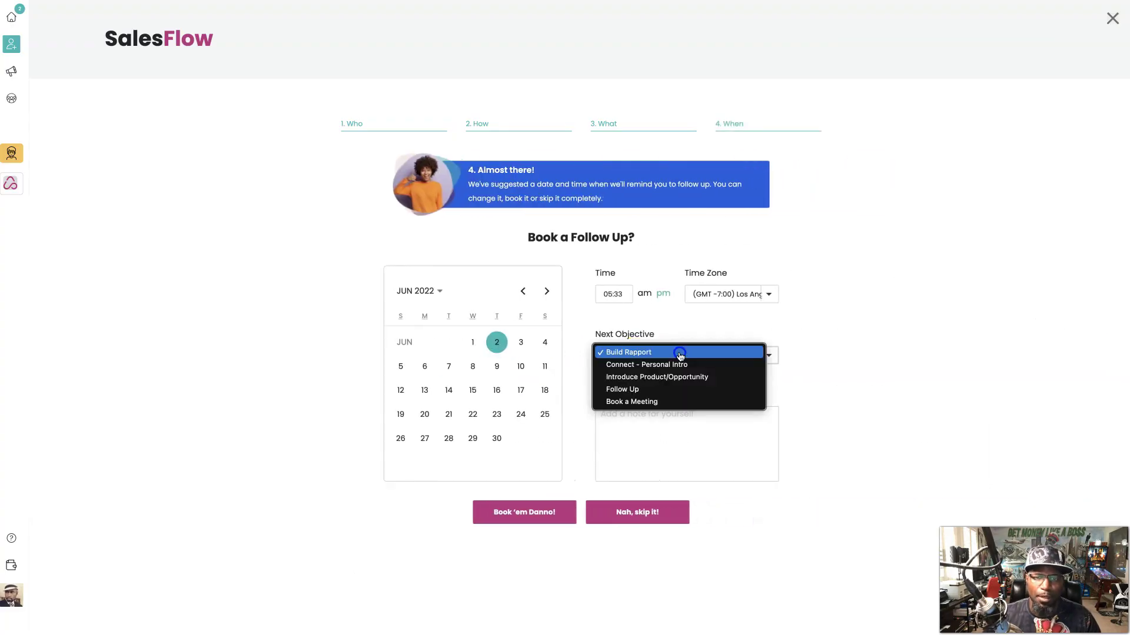
{"action": "left_click", "coordinate": [672, 390]}
{"action": "left_click", "coordinate": [656, 423]}
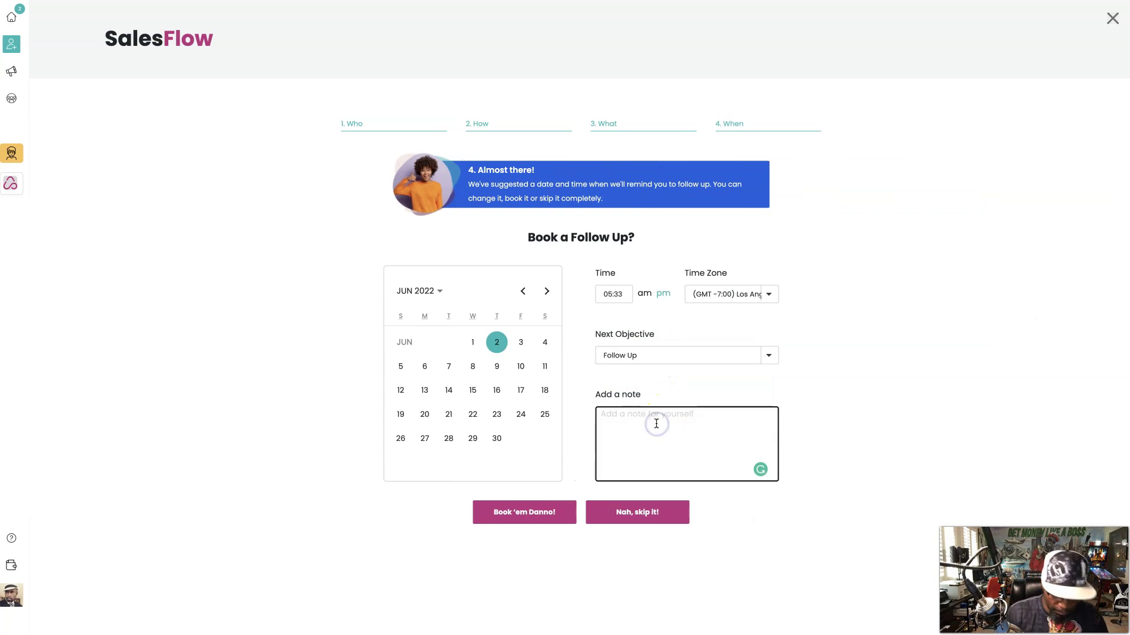
{"action": "type", "text": "Melaluca"}
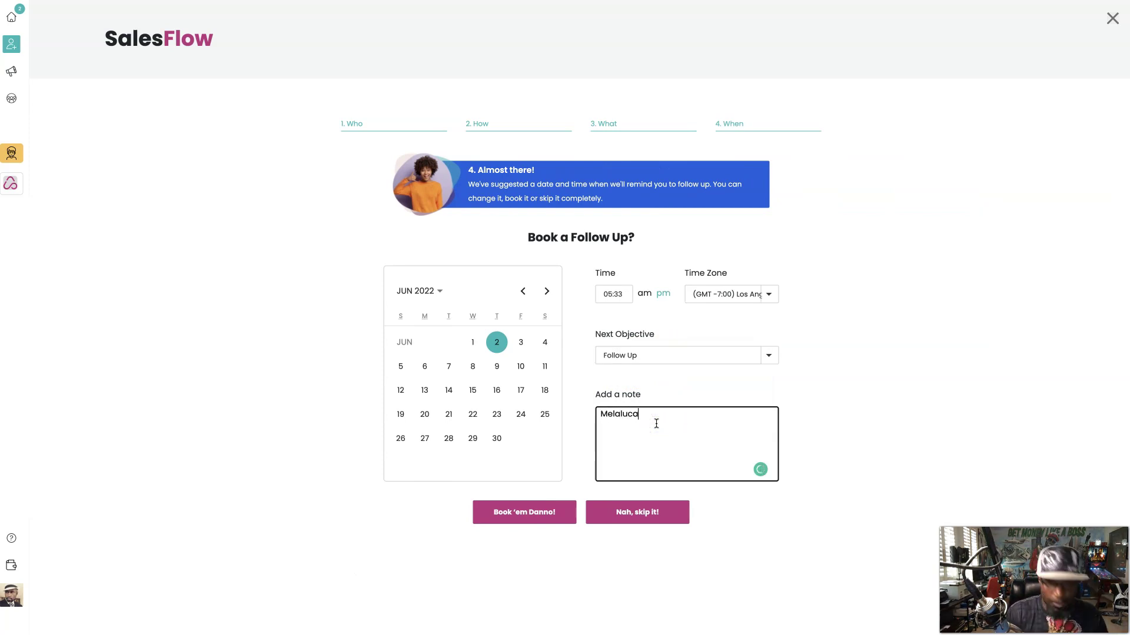
{"action": "left_click", "coordinate": [522, 513]}
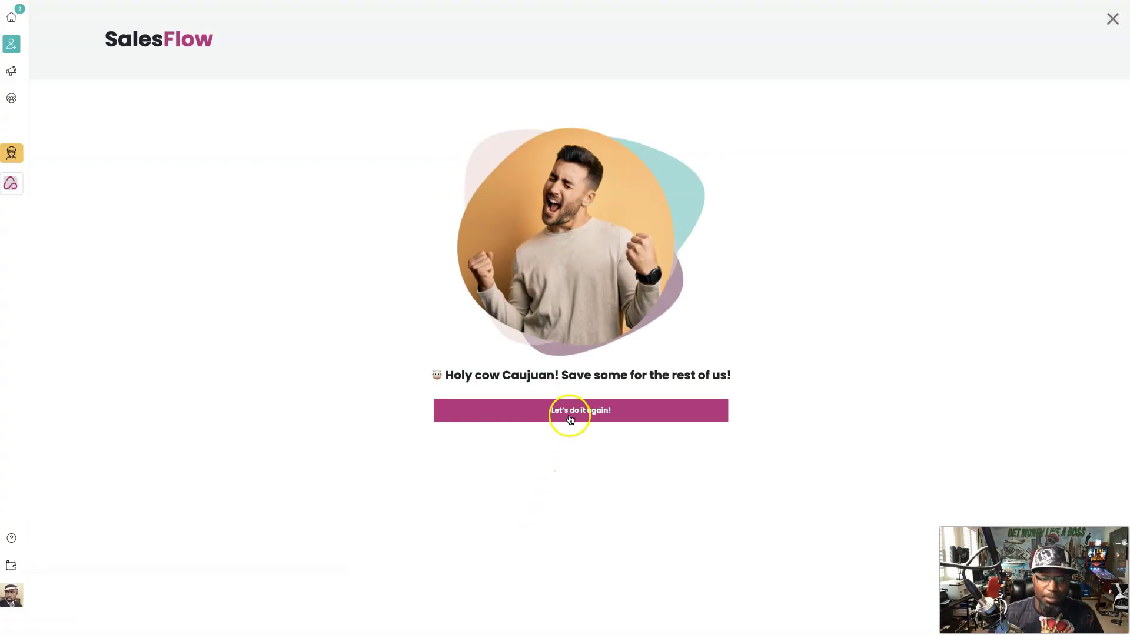
Return to the dashboard and fetch another Melaluca prospect.
{"action": "left_click", "coordinate": [570, 419]}
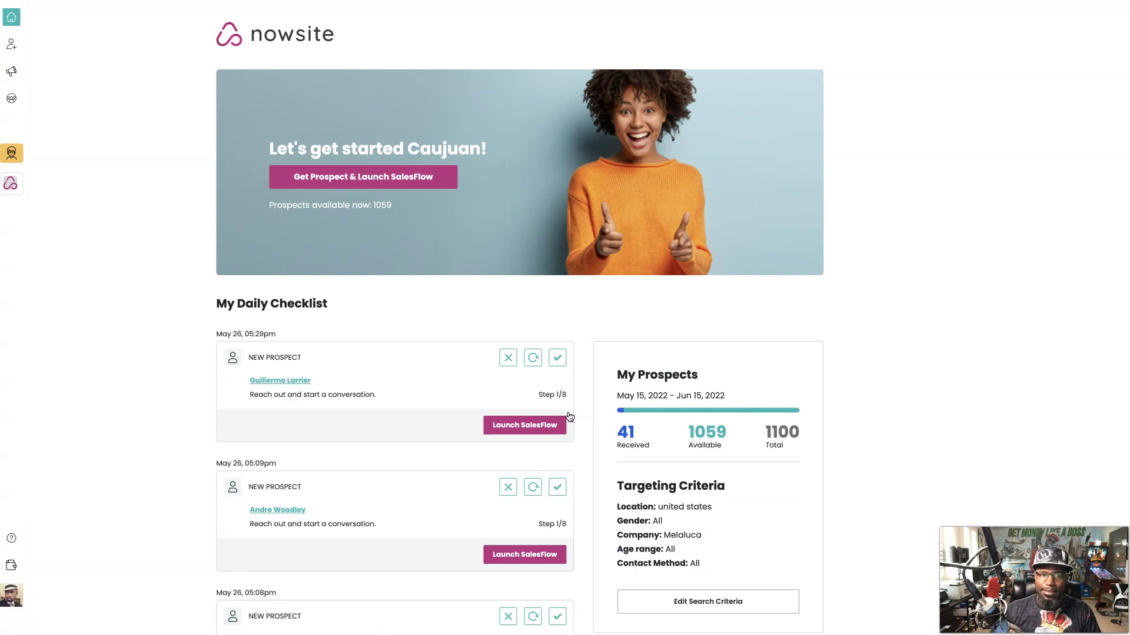
{"action": "left_click", "coordinate": [351, 181]}
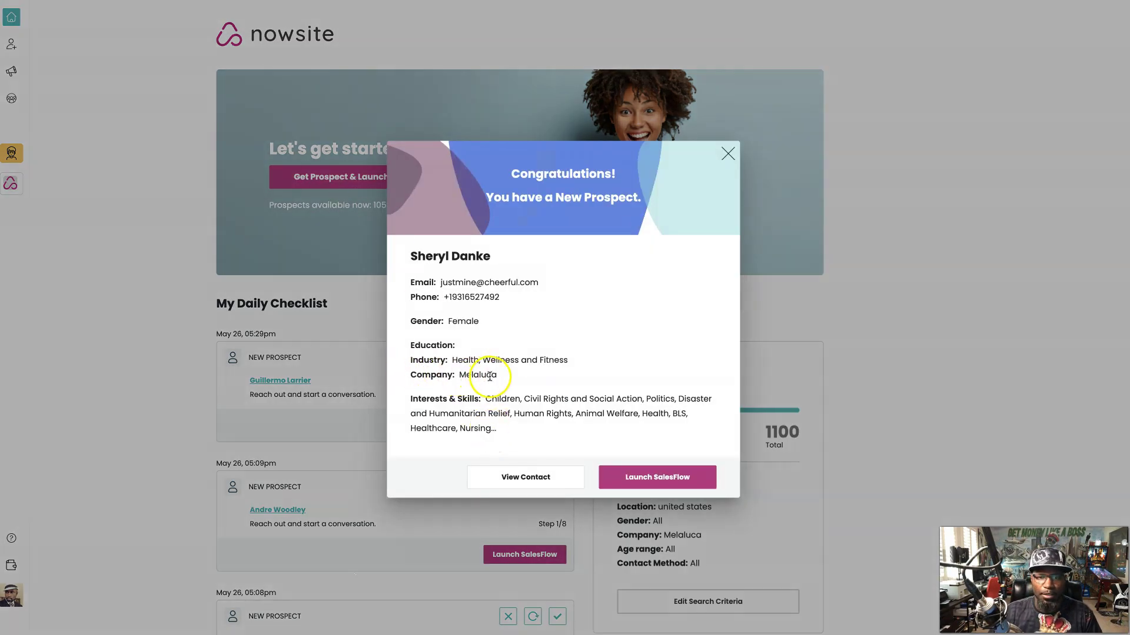
Launch a SalesFlow for the new prospect via LinkedIn with the saved Introduction message.
{"action": "left_click", "coordinate": [655, 474]}
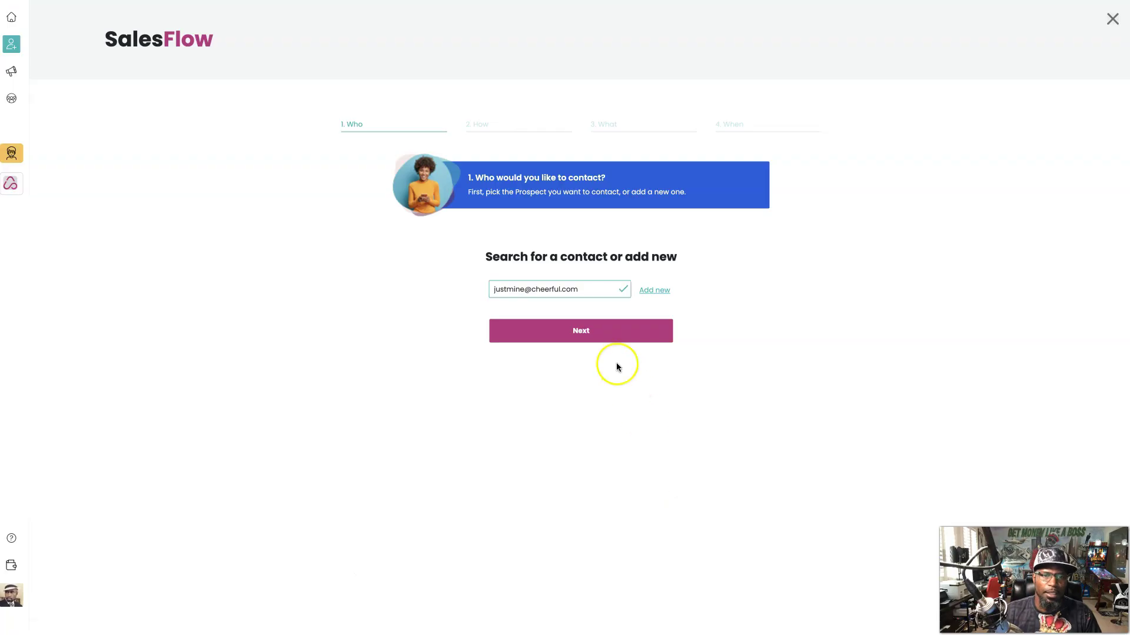
{"action": "left_click", "coordinate": [603, 336]}
{"action": "left_click", "coordinate": [587, 313]}
{"action": "left_click", "coordinate": [522, 259]}
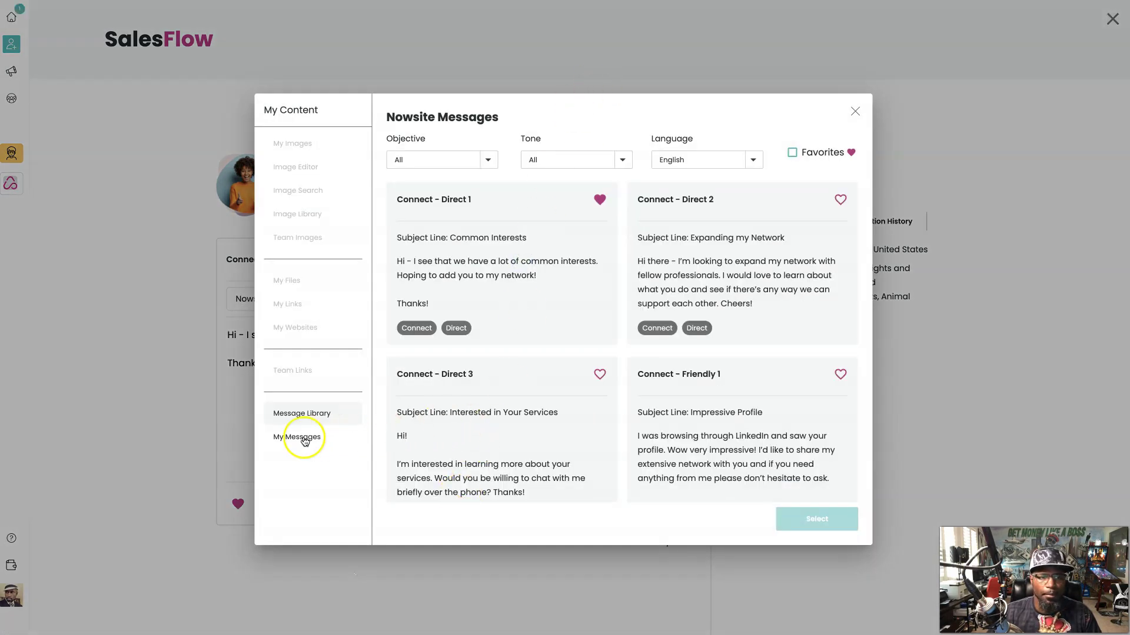
{"action": "left_click", "coordinate": [301, 438]}
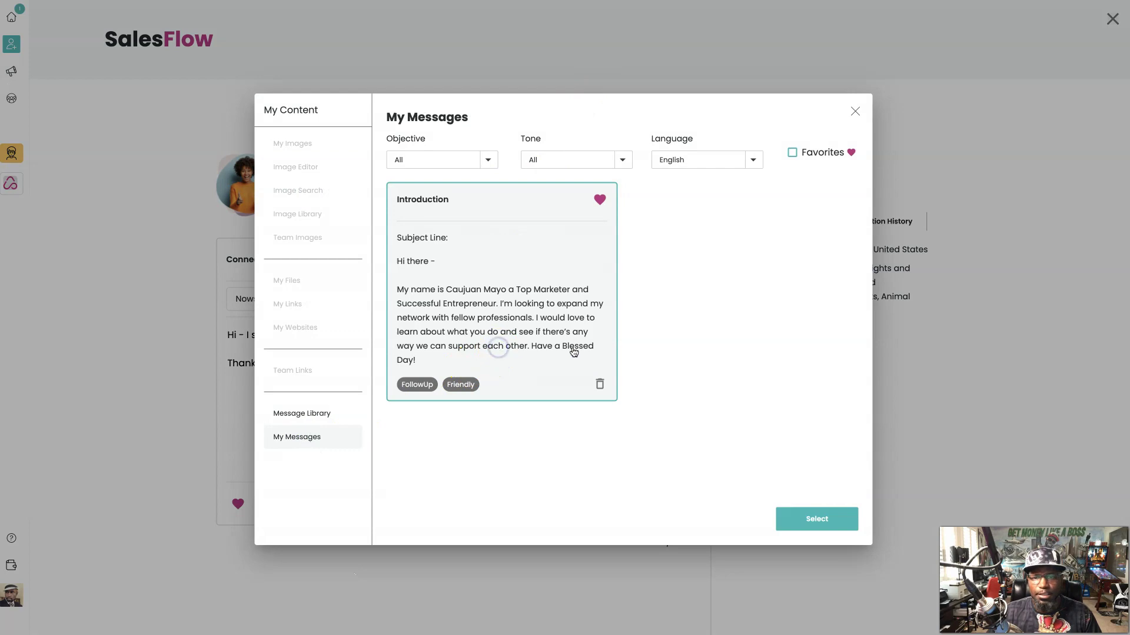
{"action": "left_click", "coordinate": [816, 519]}
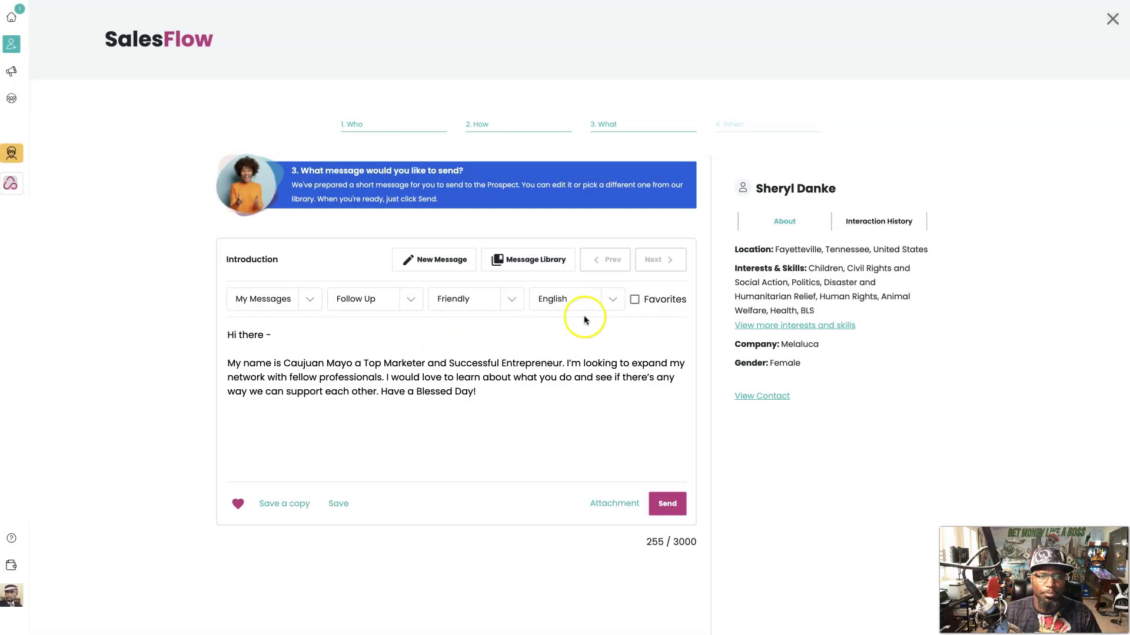
Append the My Opportunities tracking link to the message.
{"action": "left_click", "coordinate": [616, 503]}
{"action": "left_click", "coordinate": [400, 241]}
{"action": "left_click", "coordinate": [819, 519]}
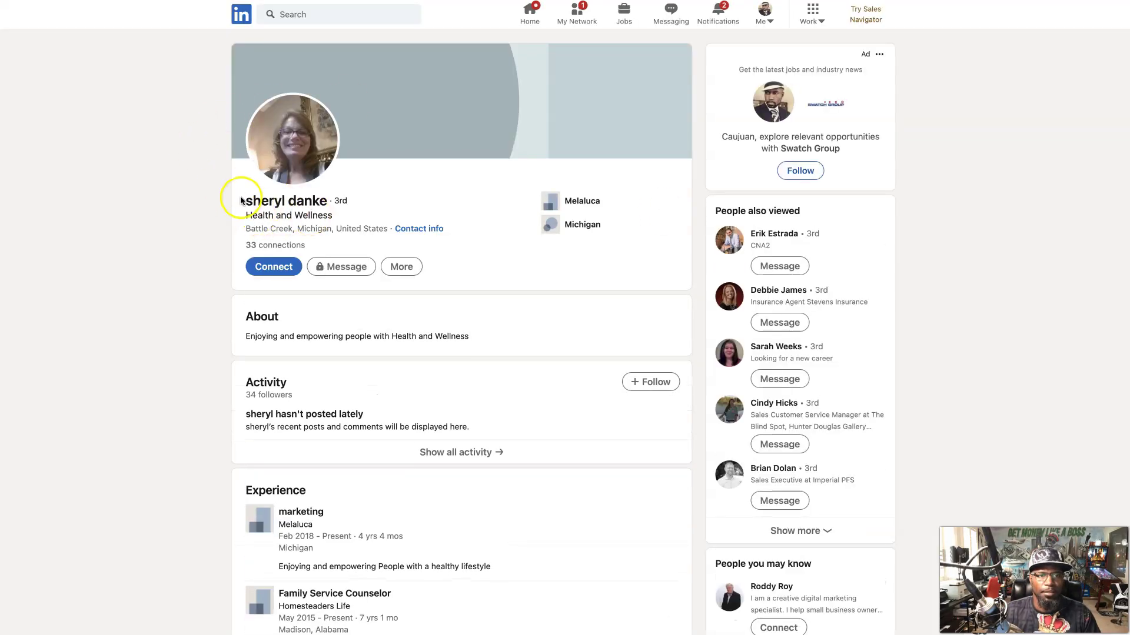
Send the second prospect a LinkedIn invitation with the pasted intro message as its note.
{"action": "left_click", "coordinate": [275, 268]}
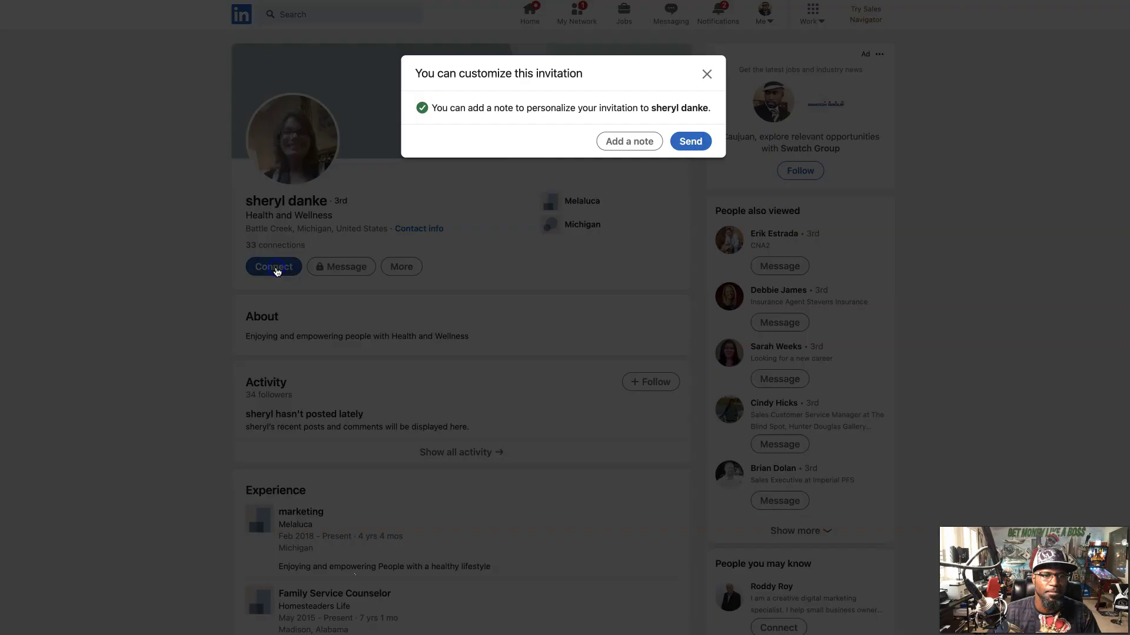
{"action": "left_click", "coordinate": [620, 142]}
{"action": "type", "text": "My name is Caujuan Mayo a Top Marketer and Successful Entrepreneur. I’m looking to expand my network with fellow professionals. I would love to learn about what you do and see if there’s any way we can support each other. Have a Blessed Day!  https://s.now.site/Ot6RphOp"}
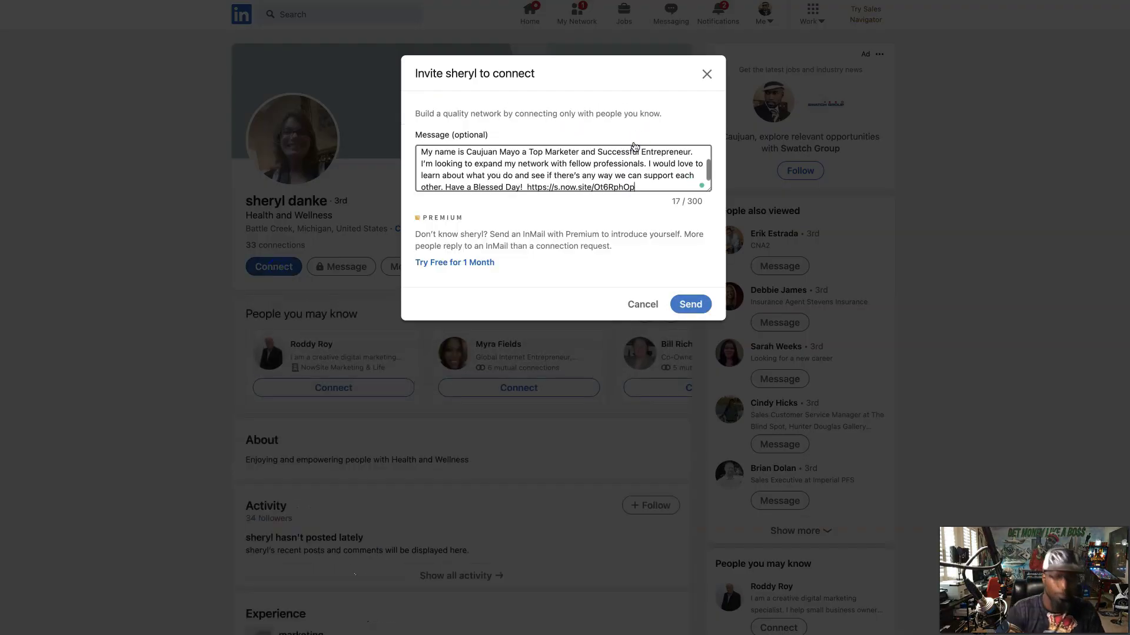
{"action": "left_click", "coordinate": [691, 304]}
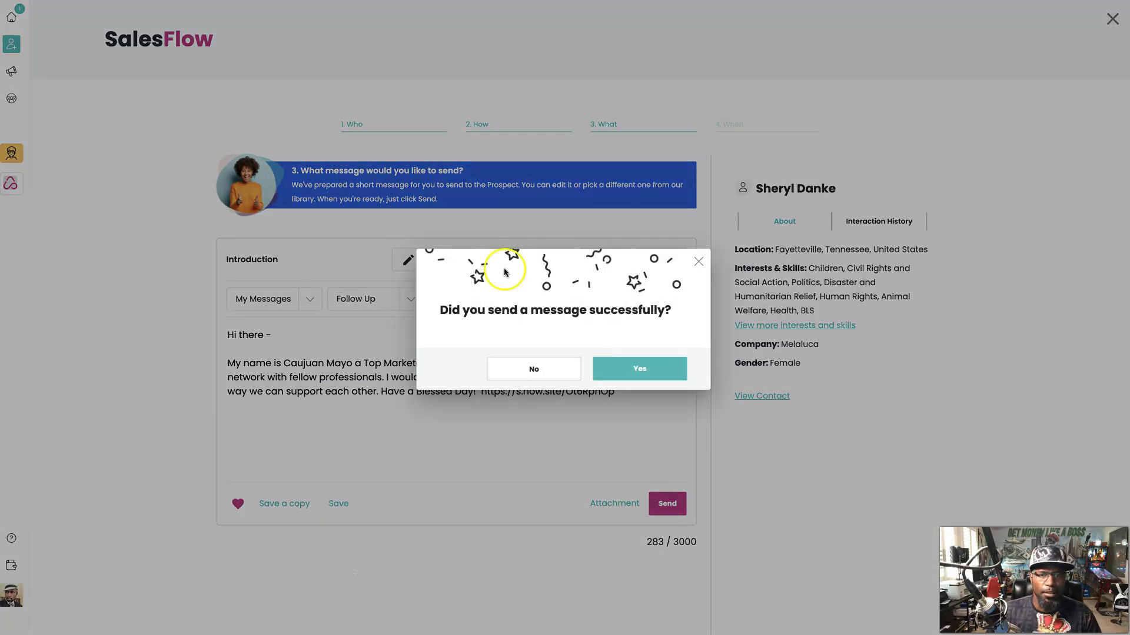
Confirm the message was sent and book a follow-up with the note 'Melaluca'.
{"action": "left_click", "coordinate": [657, 369]}
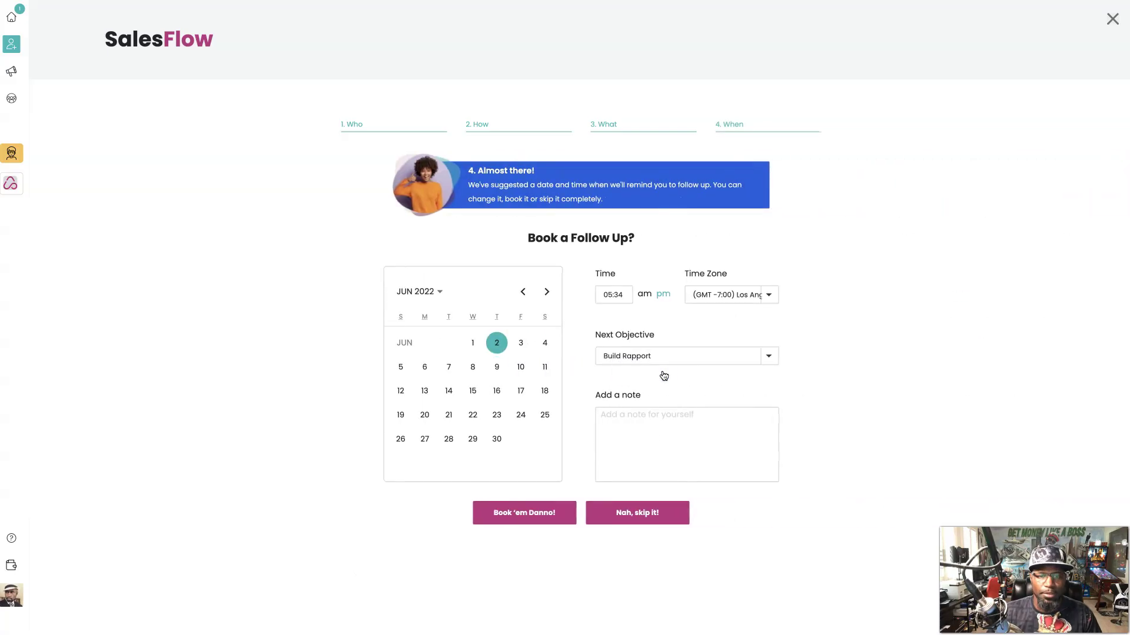
{"action": "left_click", "coordinate": [661, 429]}
{"action": "type", "text": "Mela"}
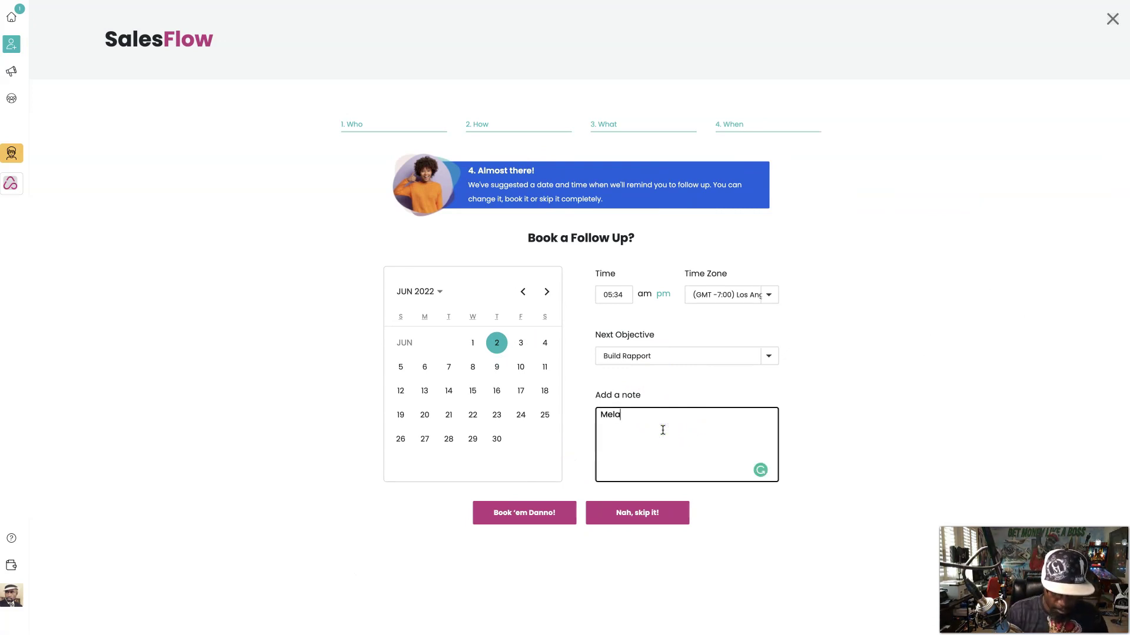
{"action": "type", "text": "luca"}
{"action": "left_click", "coordinate": [512, 516]}
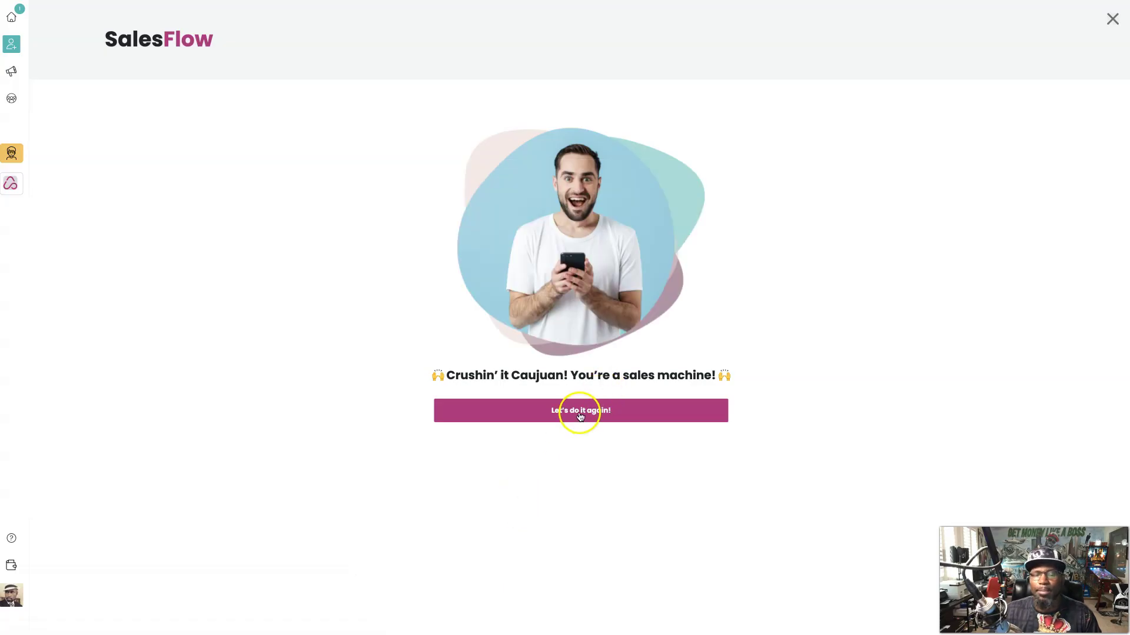
Switch the targeting company from Melaluca to Nowsite, save it, and fetch a new prospect into SalesFlow.
{"action": "left_click", "coordinate": [577, 410]}
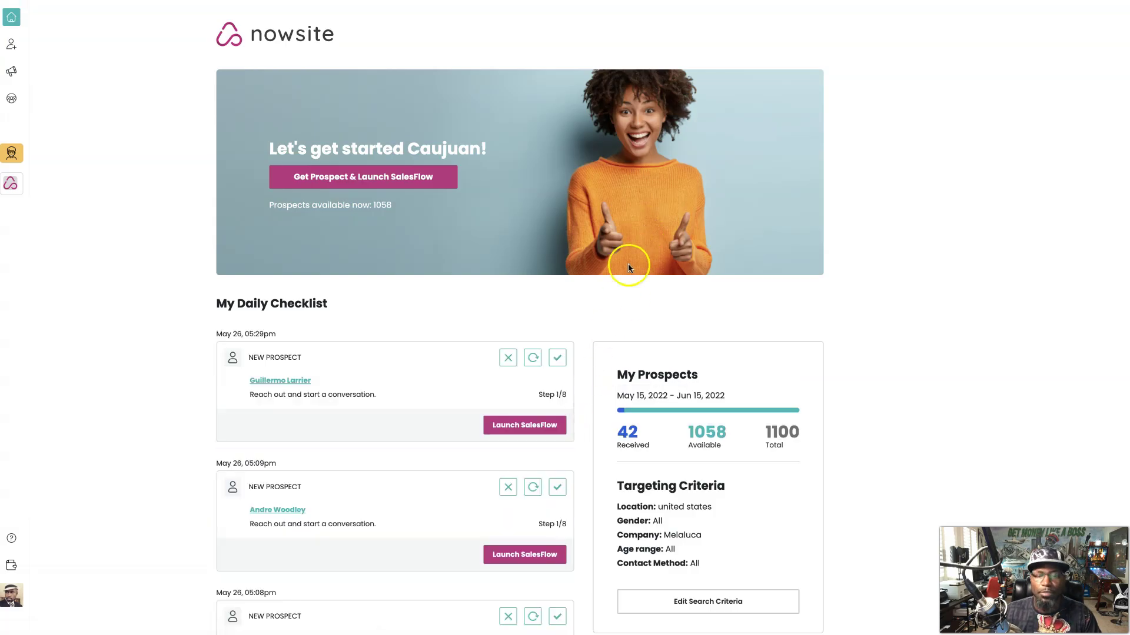
{"action": "scroll", "coordinate": [471, 379], "scroll_direction": "down", "scroll_amount": 1}
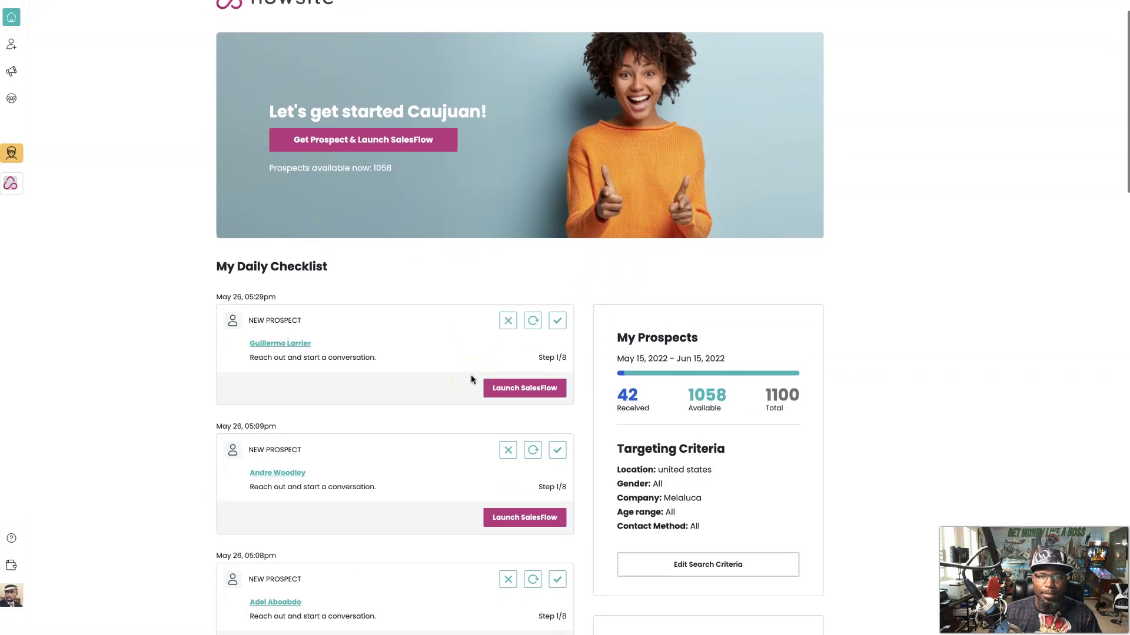
{"action": "scroll", "coordinate": [470, 380], "scroll_direction": "down", "scroll_amount": 3}
{"action": "left_click", "coordinate": [707, 499]}
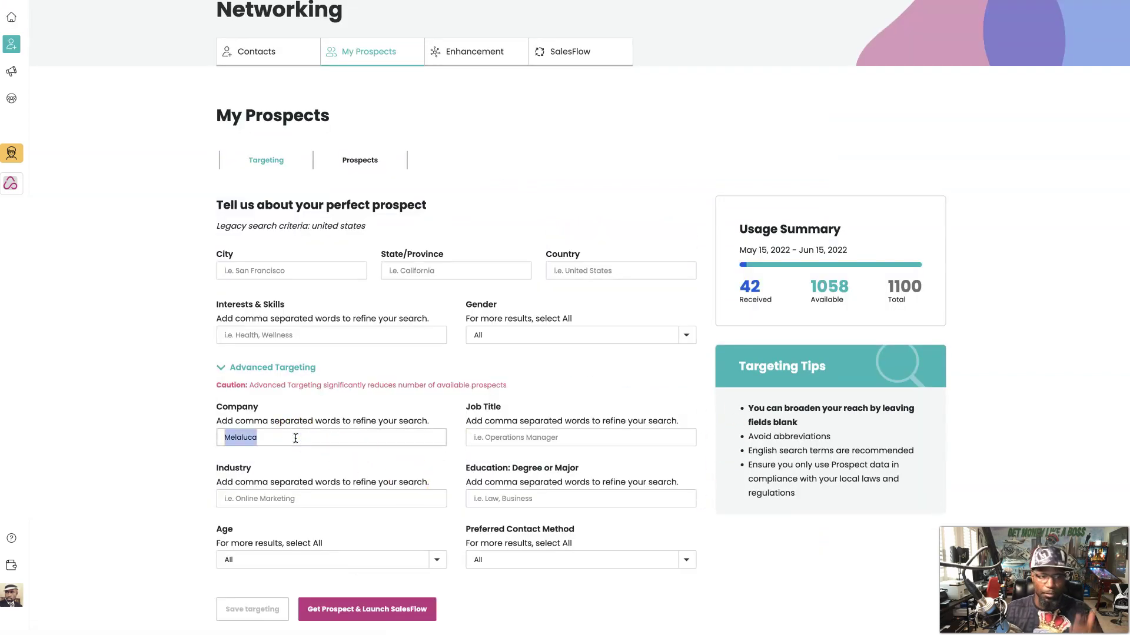
{"action": "type", "text": "no"}
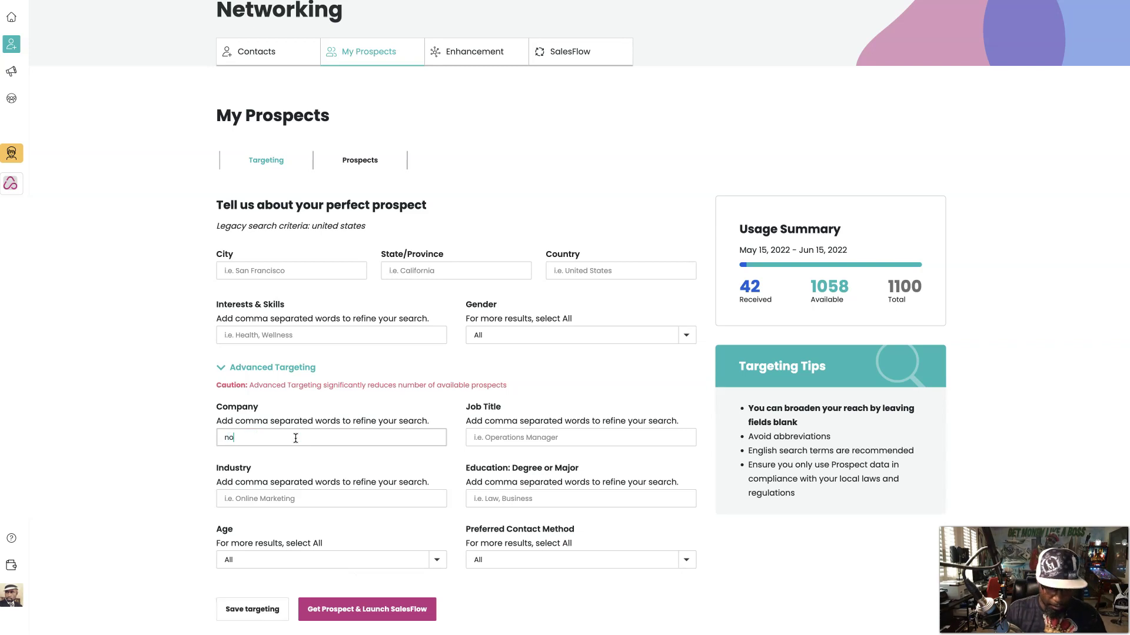
{"action": "type", "text": "wsite"}
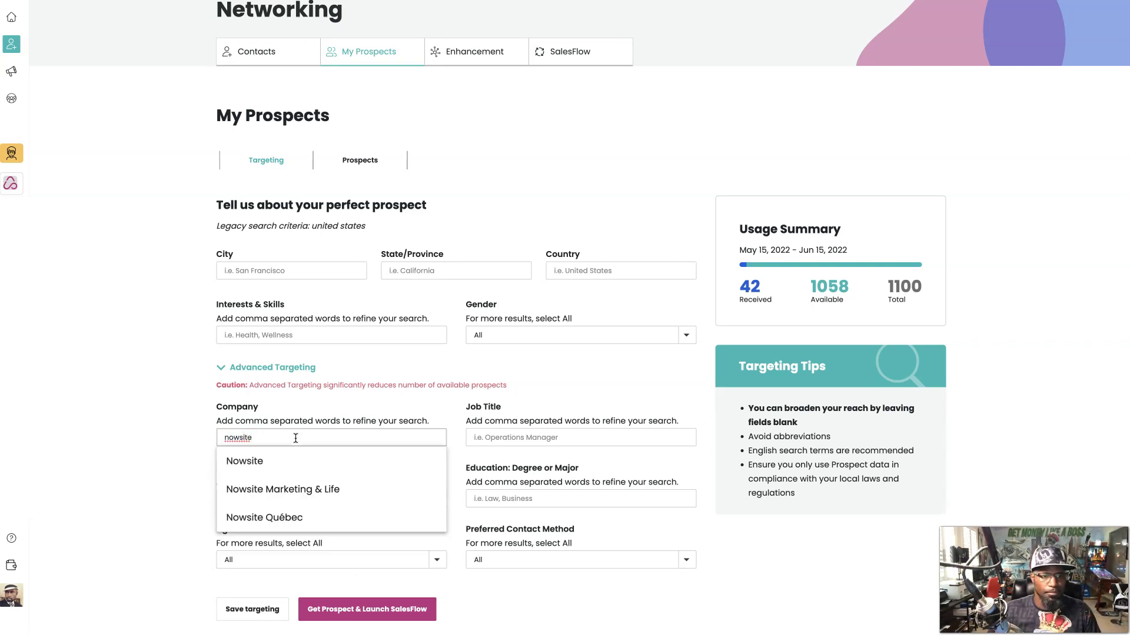
{"action": "left_click", "coordinate": [268, 462]}
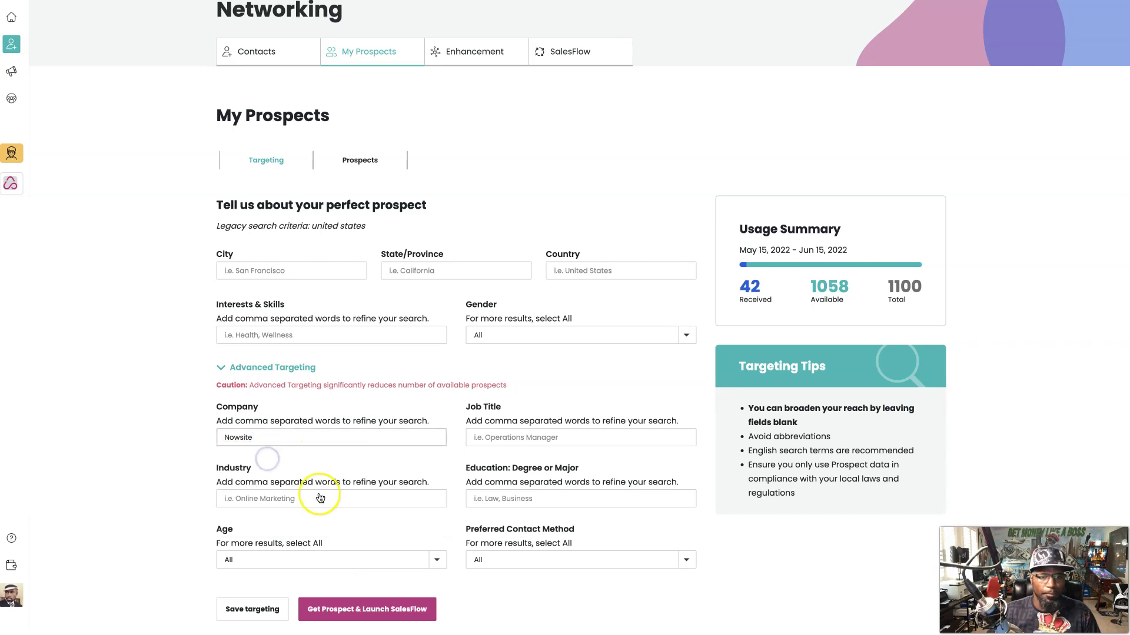
{"action": "left_click", "coordinate": [254, 610]}
{"action": "left_click", "coordinate": [354, 612]}
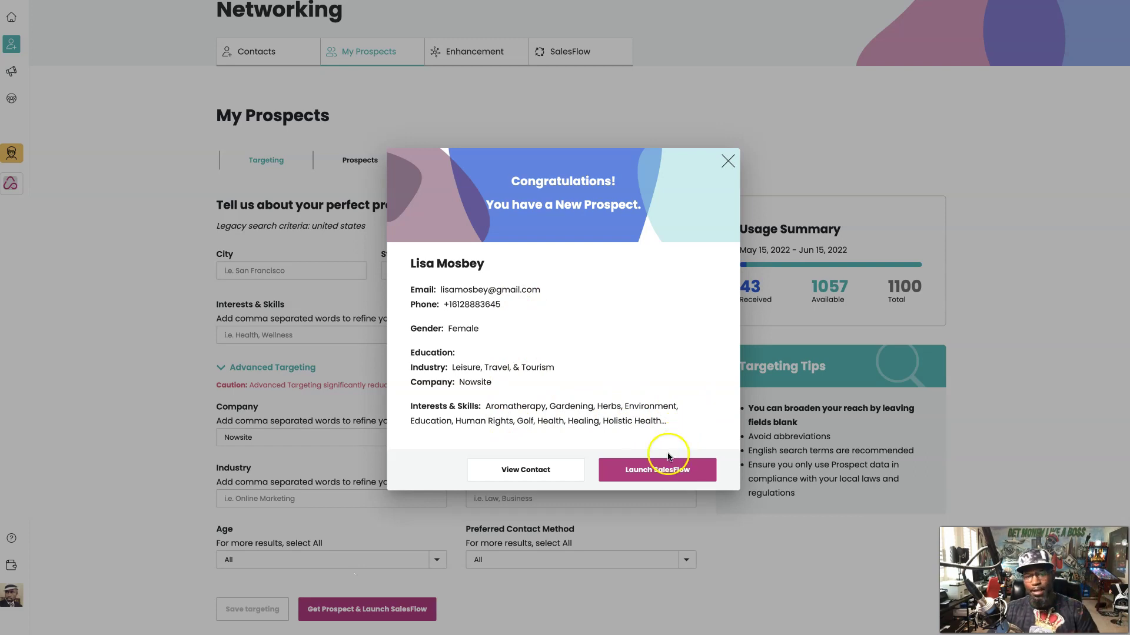
Start LinkedIn outreach for the new prospect using the Introduction message from My Messages.
{"action": "left_click", "coordinate": [656, 477]}
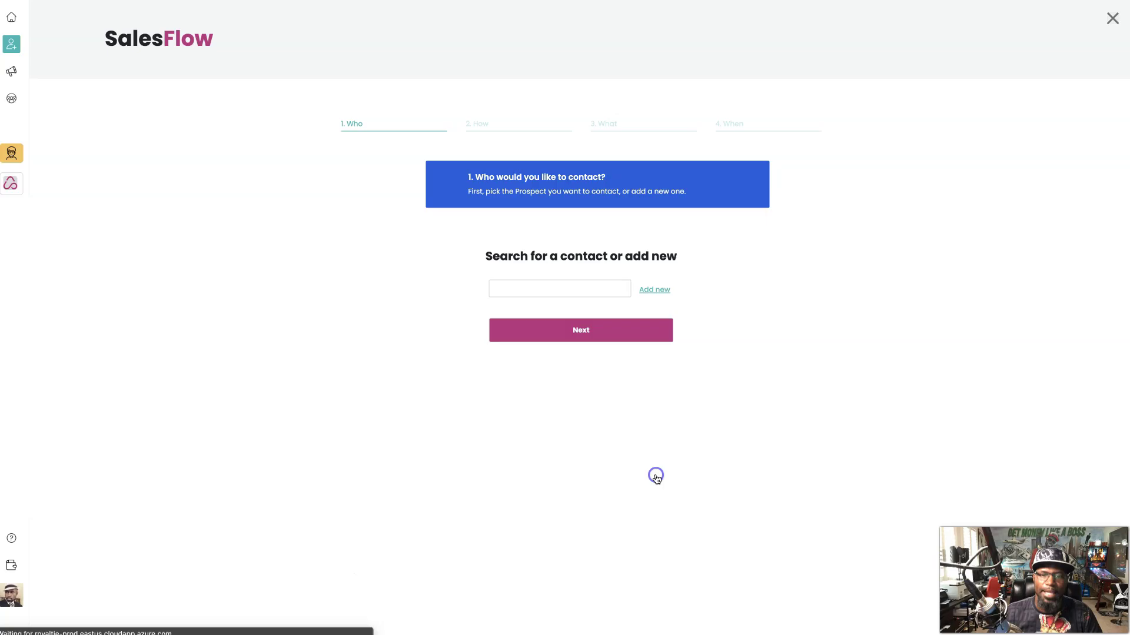
{"action": "left_click", "coordinate": [576, 331]}
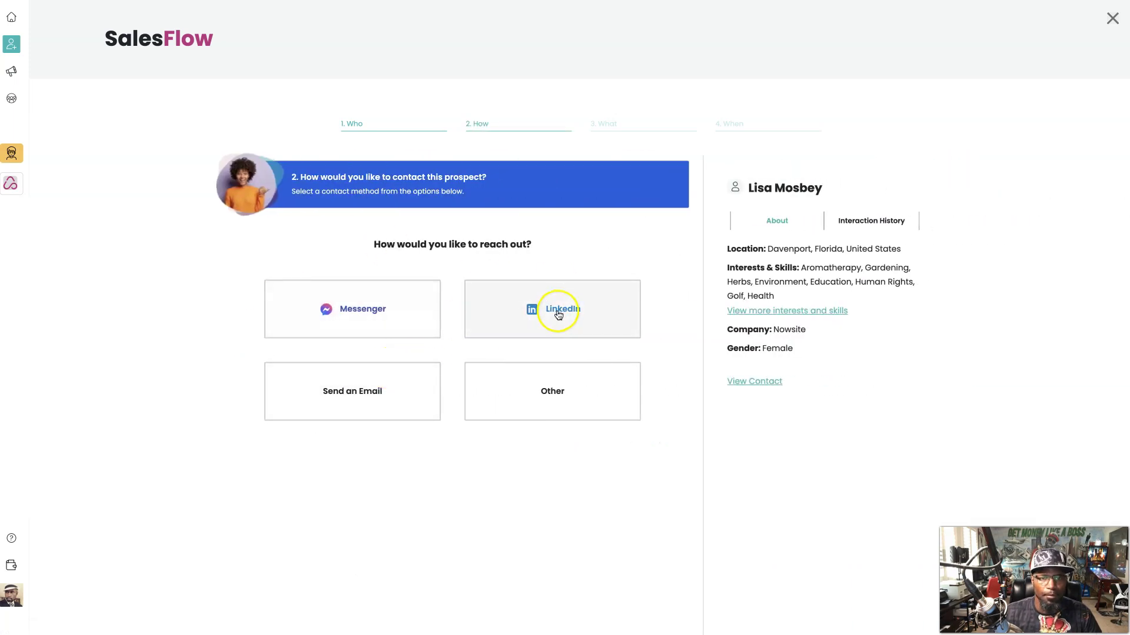
{"action": "left_click", "coordinate": [559, 314]}
{"action": "left_click", "coordinate": [546, 229]}
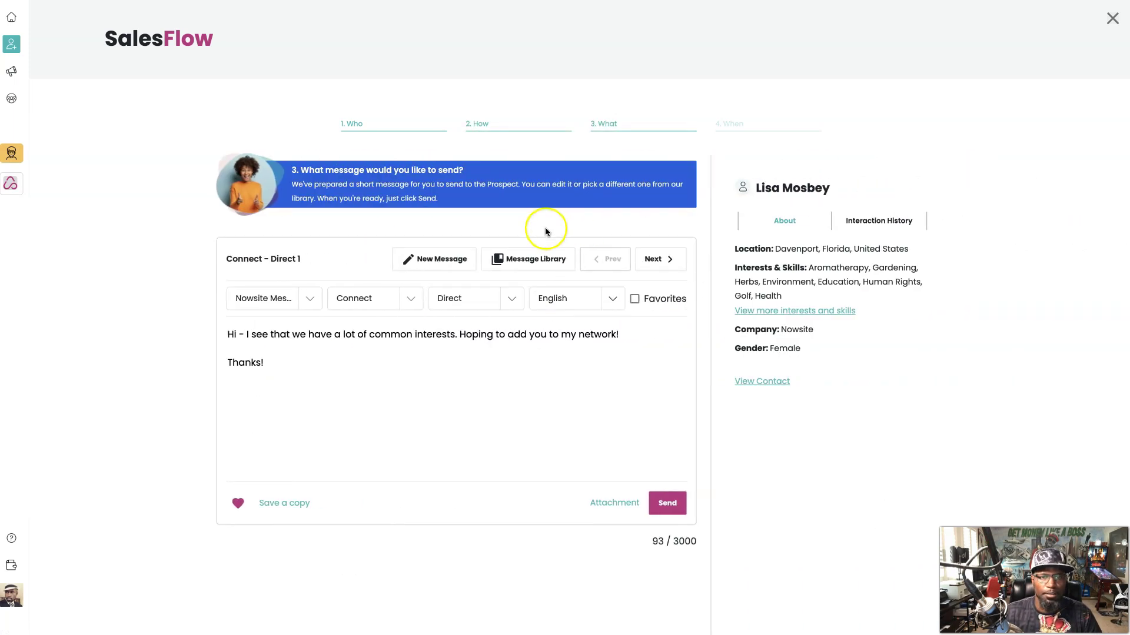
{"action": "left_click", "coordinate": [545, 260]}
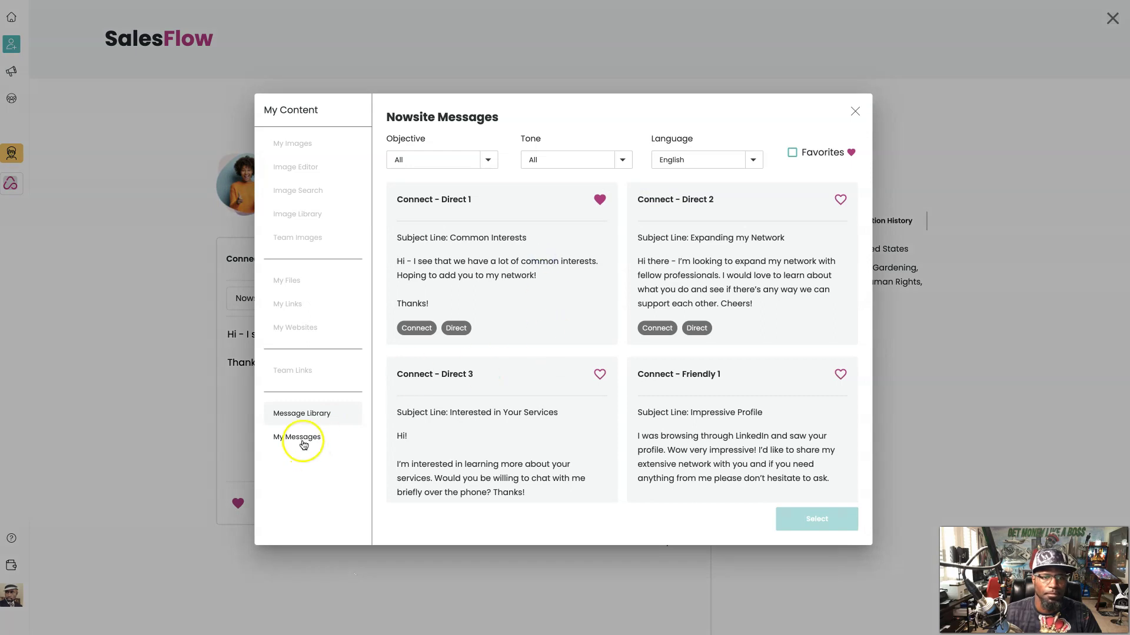
{"action": "left_click", "coordinate": [297, 438]}
{"action": "left_click", "coordinate": [527, 308]}
{"action": "left_click", "coordinate": [817, 519]}
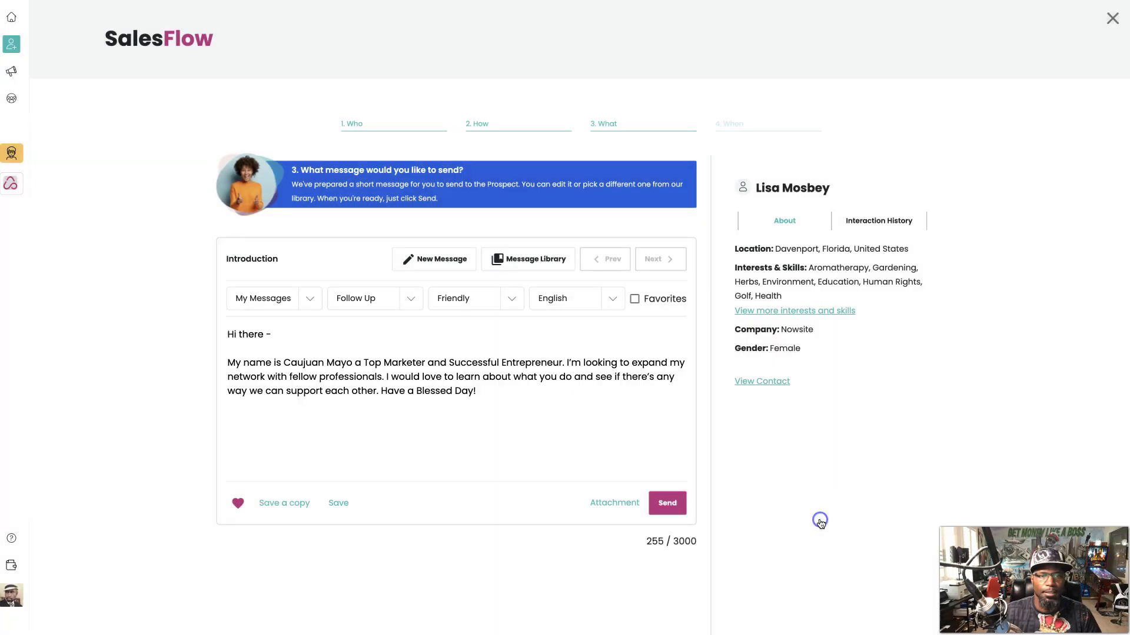
Attach the My Opportunities tracking link and send the message on to the prospect's LinkedIn profile.
{"action": "left_click", "coordinate": [618, 503]}
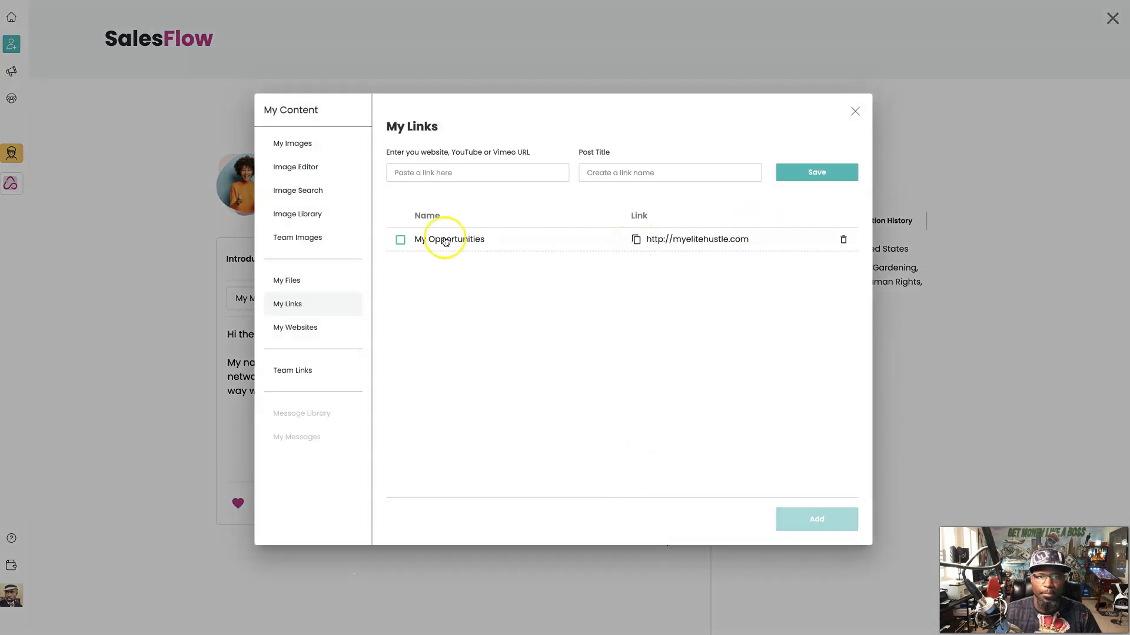
{"action": "left_click", "coordinate": [400, 240]}
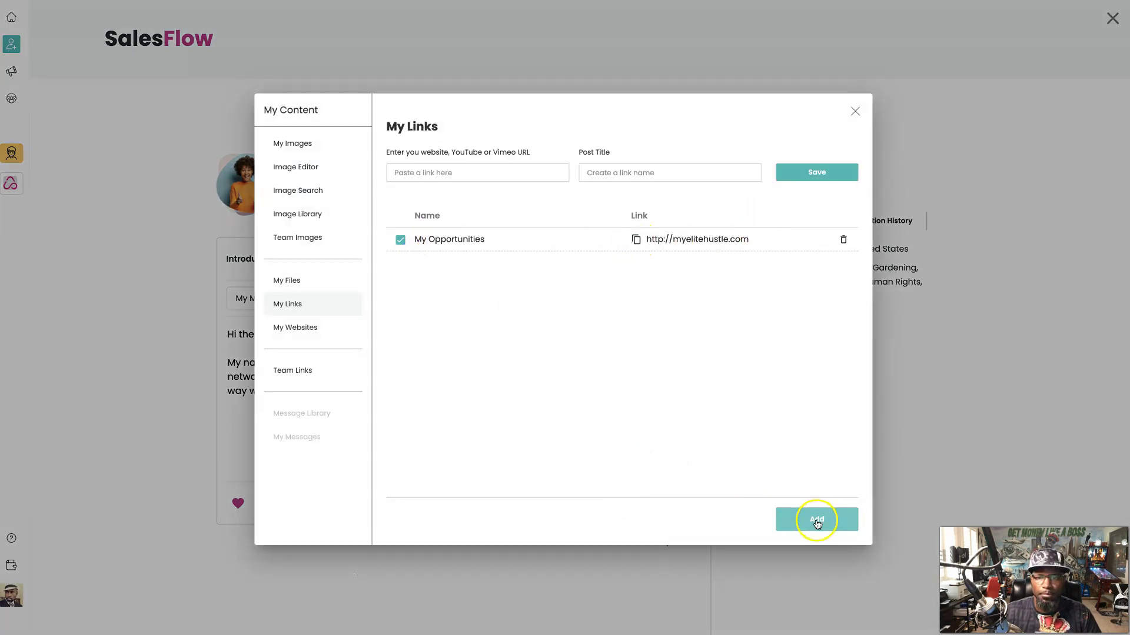
{"action": "left_click", "coordinate": [818, 519]}
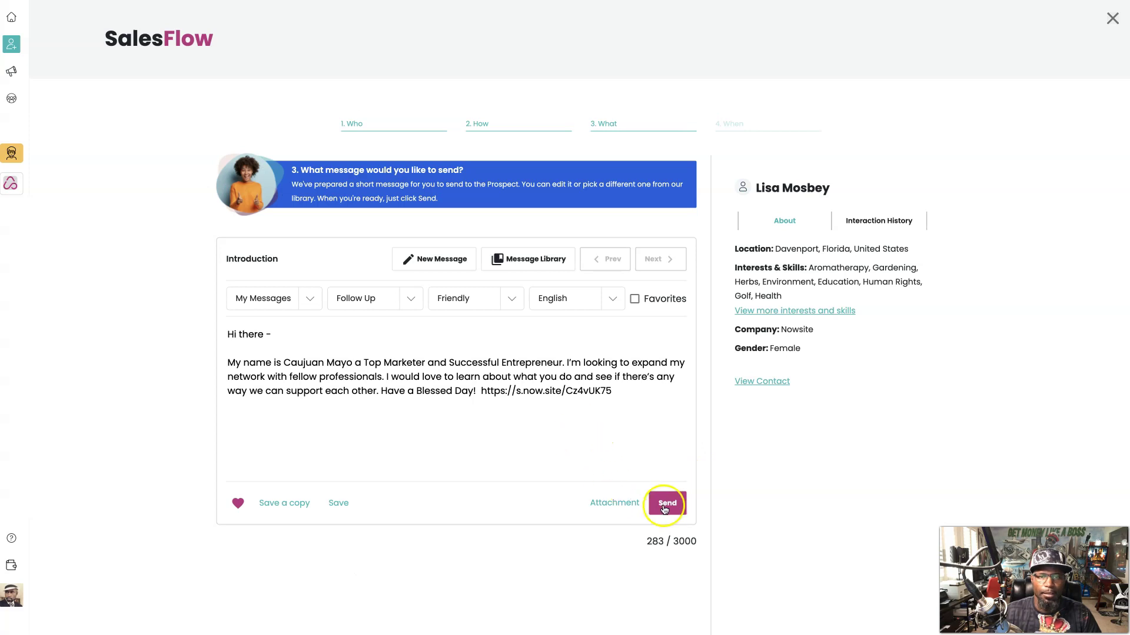
{"action": "left_click", "coordinate": [665, 507]}
{"action": "left_click", "coordinate": [765, 430]}
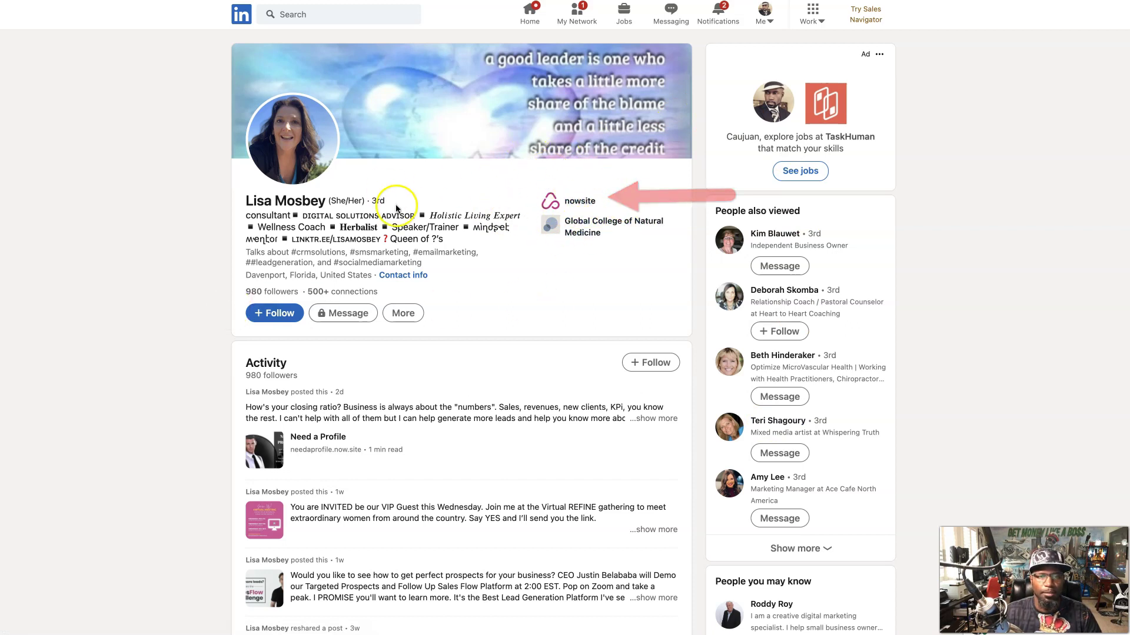
Send the prospect a LinkedIn connection invitation with the pasted Introduction message as its note.
{"action": "left_click", "coordinate": [402, 314]}
{"action": "left_click", "coordinate": [436, 388]}
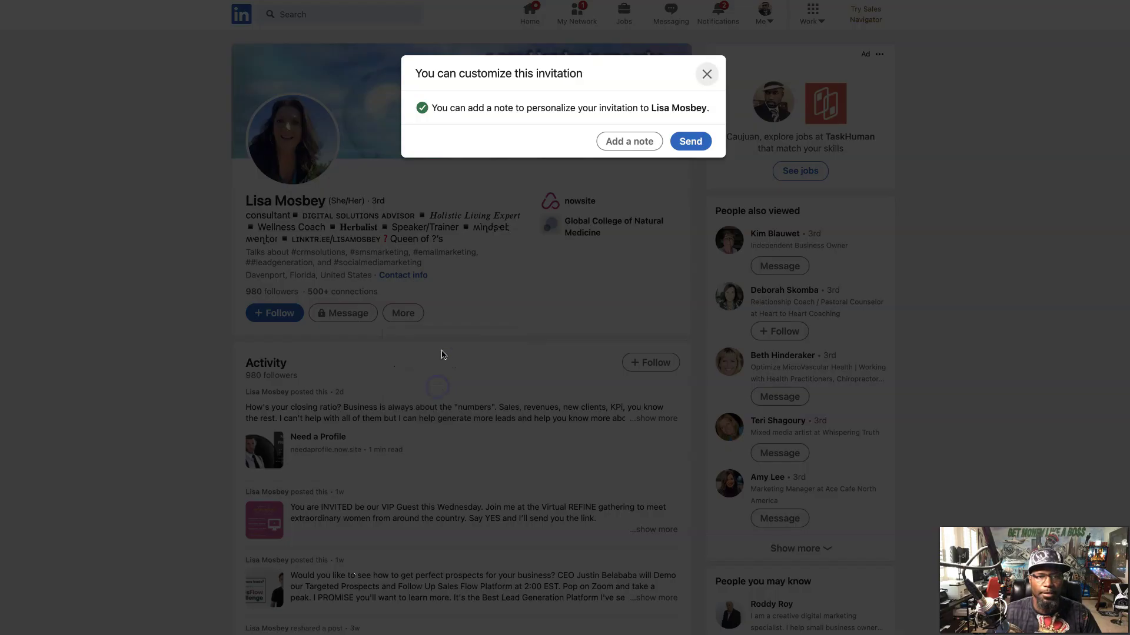
{"action": "left_click", "coordinate": [627, 142]}
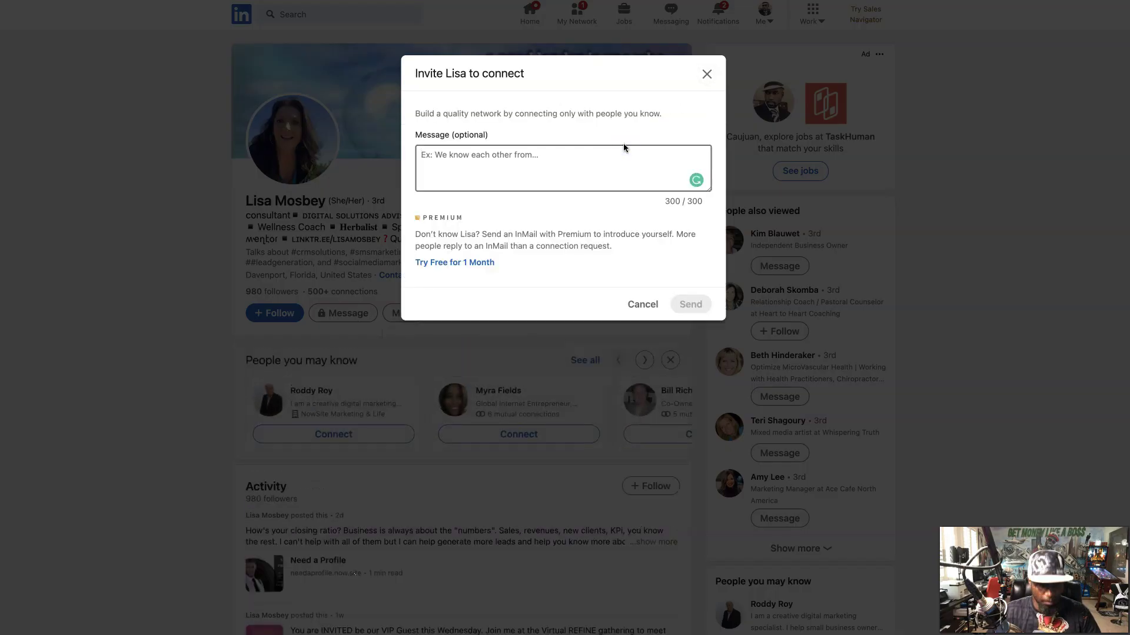
{"action": "type", "text": "My name is Caujuan Mayo a Top Marketer and Successful Entrepreneur. I'm looking to expand my network with fellow professionals. I would love to learn about what you do and see if there's any way we can support each other. Have a Blessed Day!  https://s.now.site/Cz4vUK75"}
{"action": "left_click", "coordinate": [688, 304]}
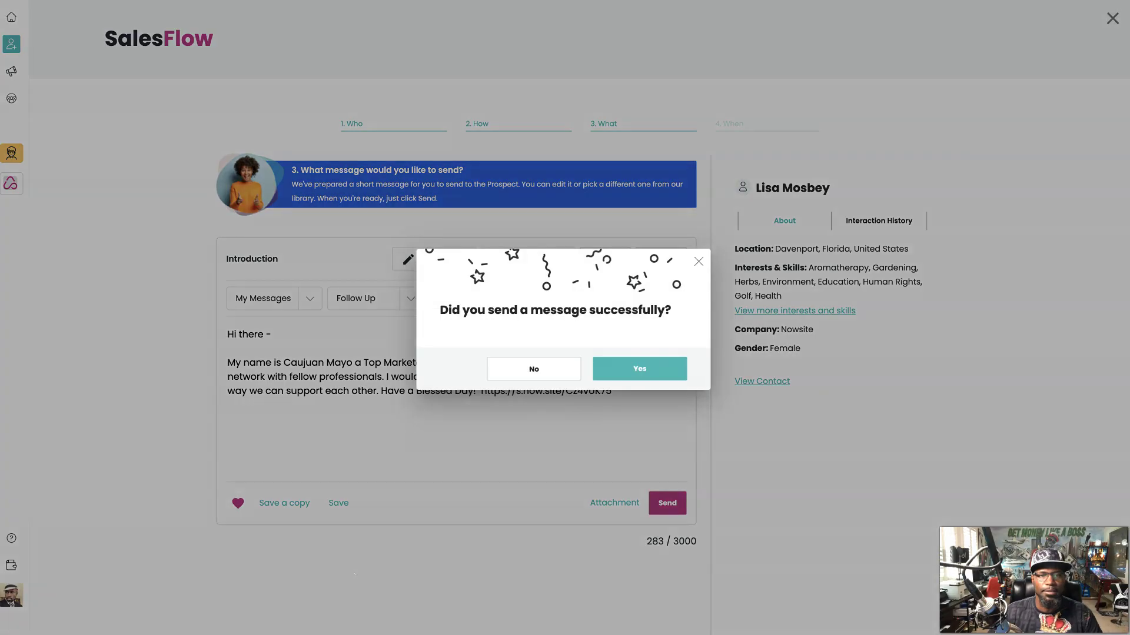
Confirm the message was sent, book the June 2 follow-up noted 'Nowsite', and return to the dashboard.
{"action": "left_click", "coordinate": [630, 375]}
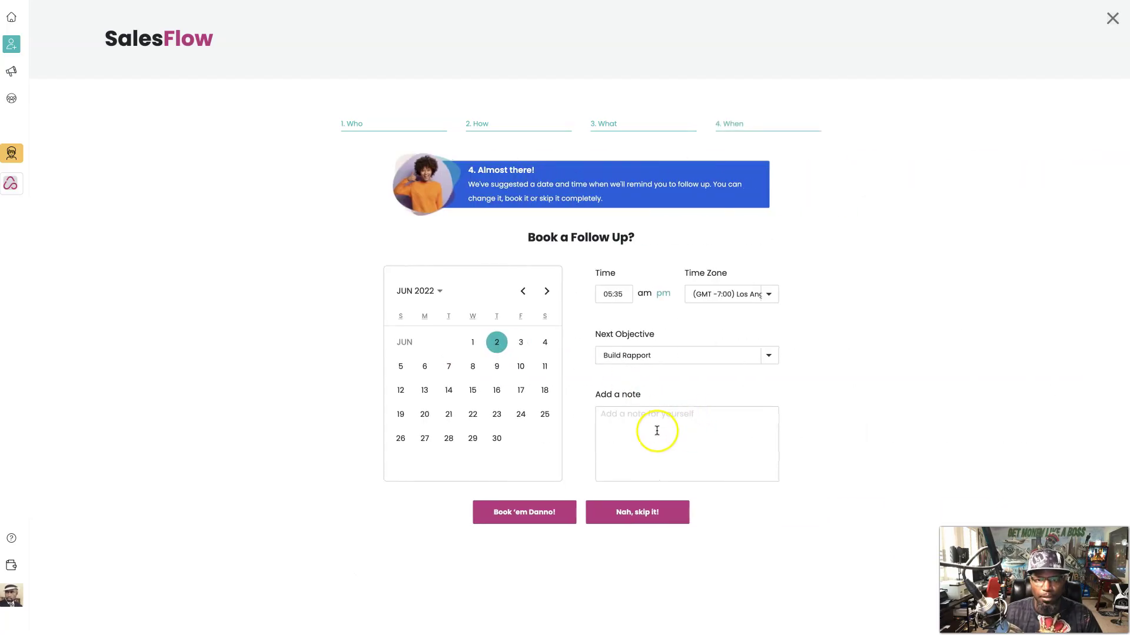
{"action": "left_click", "coordinate": [657, 429]}
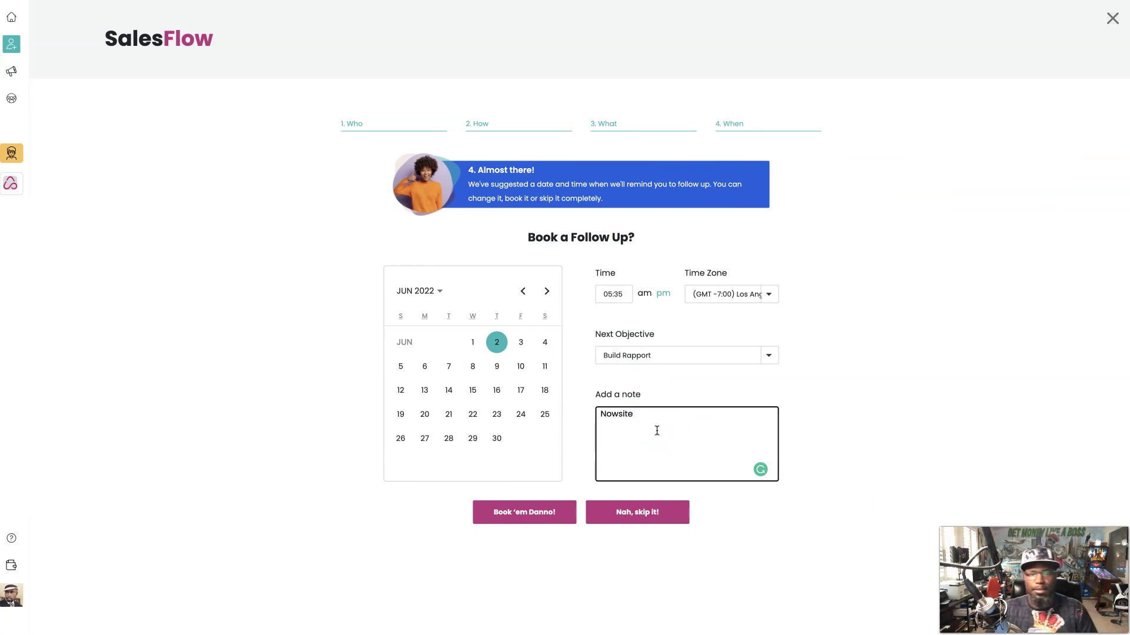
{"action": "left_click", "coordinate": [522, 513]}
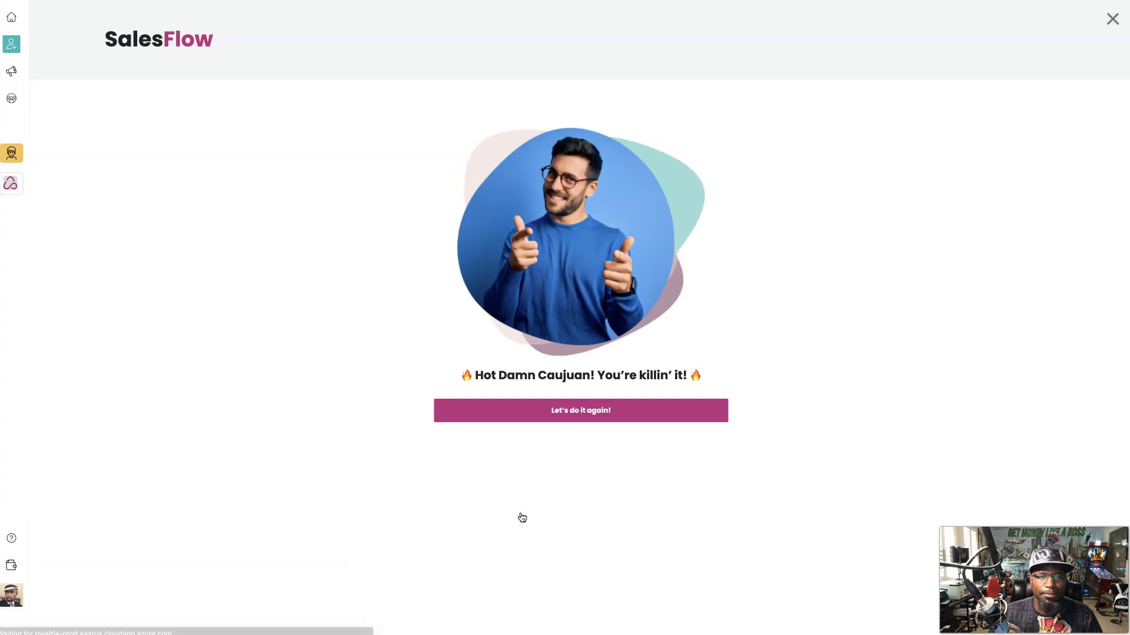
{"action": "left_click", "coordinate": [556, 411]}
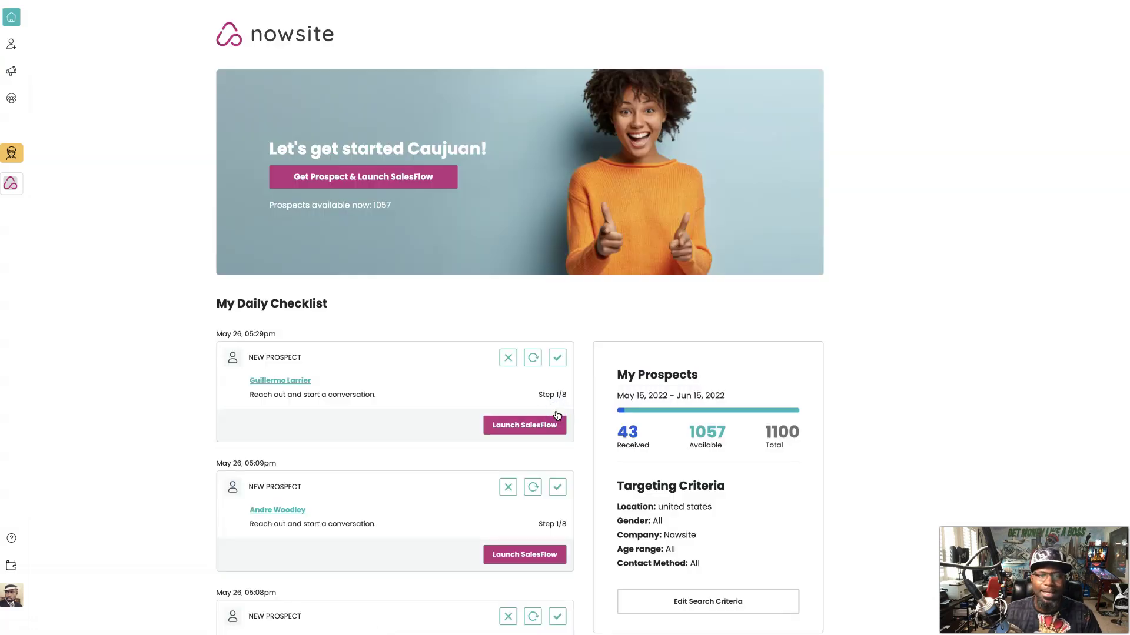